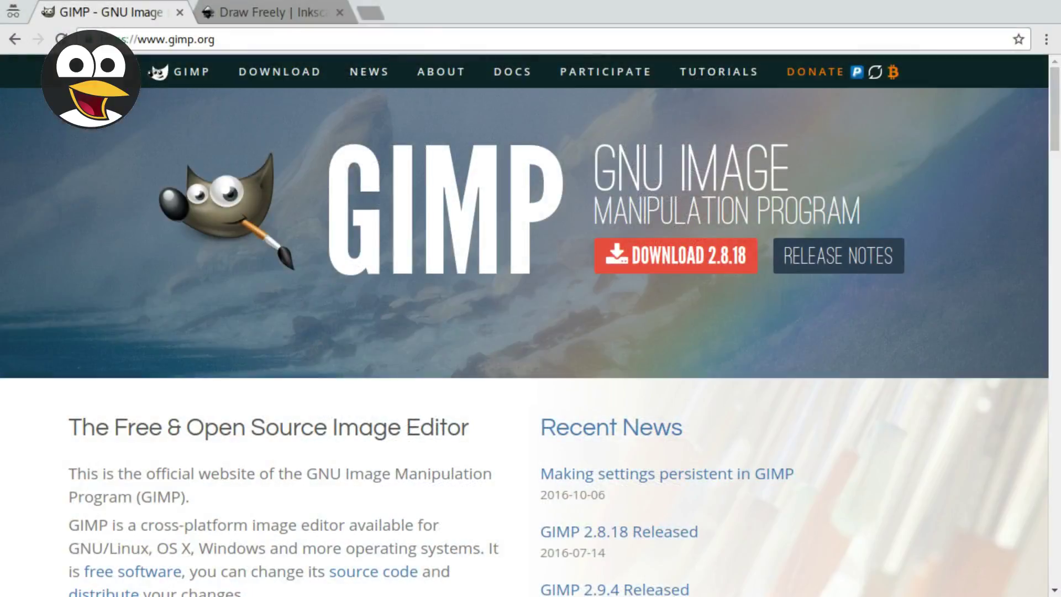
- Bring the tutorial files window over the browser and show the open-with choices for catzoom.mp4
left_click_drag(498, 596, 435, 260)
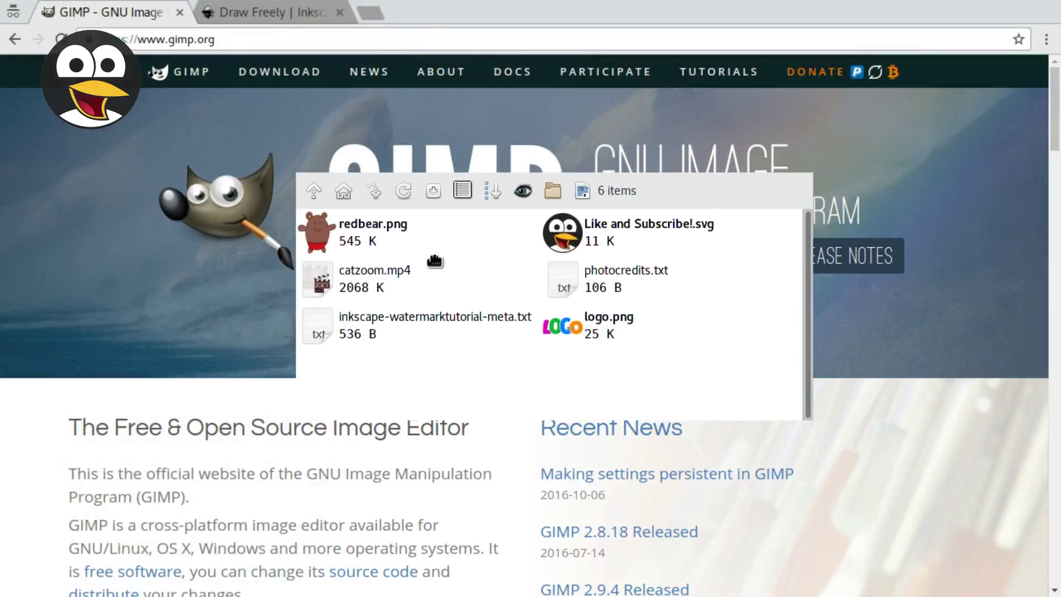
right_click(366, 271)
- Play catzoom.mp4 in VLC and pause it
mouse_move(367, 273)
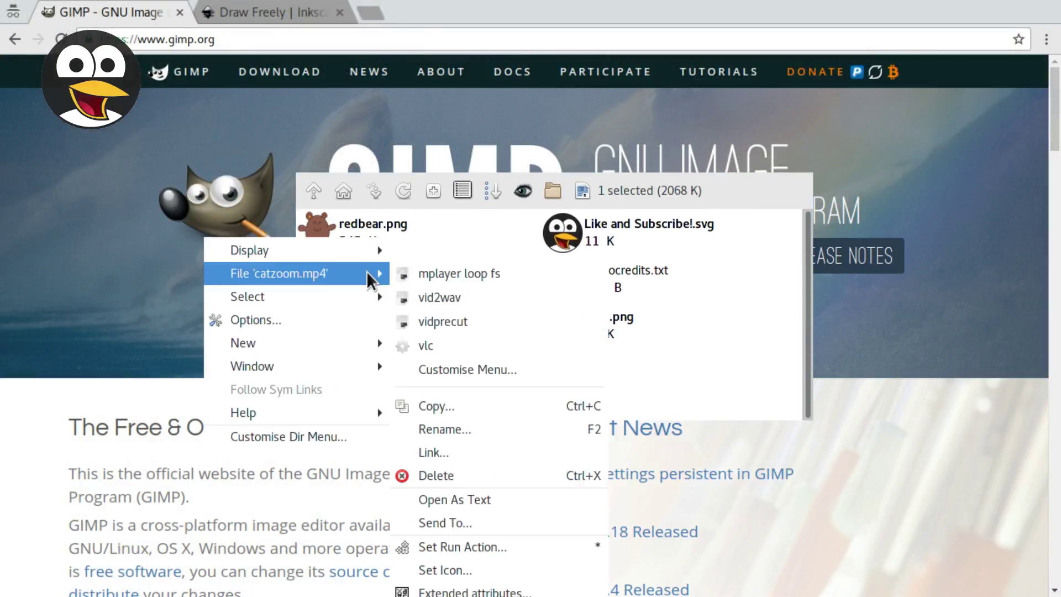
left_click(456, 345)
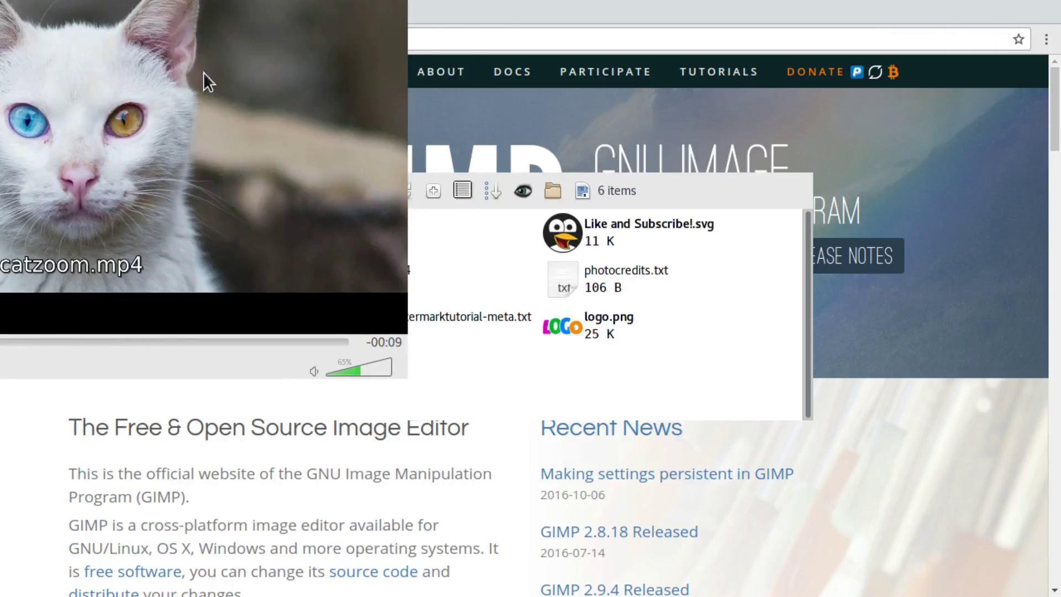
key("space")
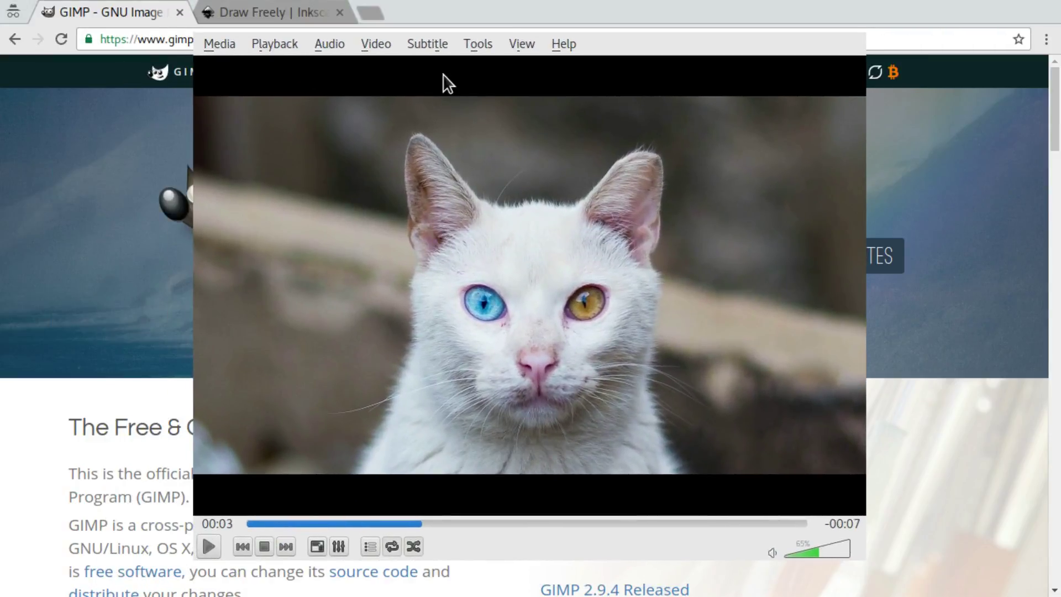
- Check the video's codec details in Media Information: 1920x1090 H264
left_click(490, 47)
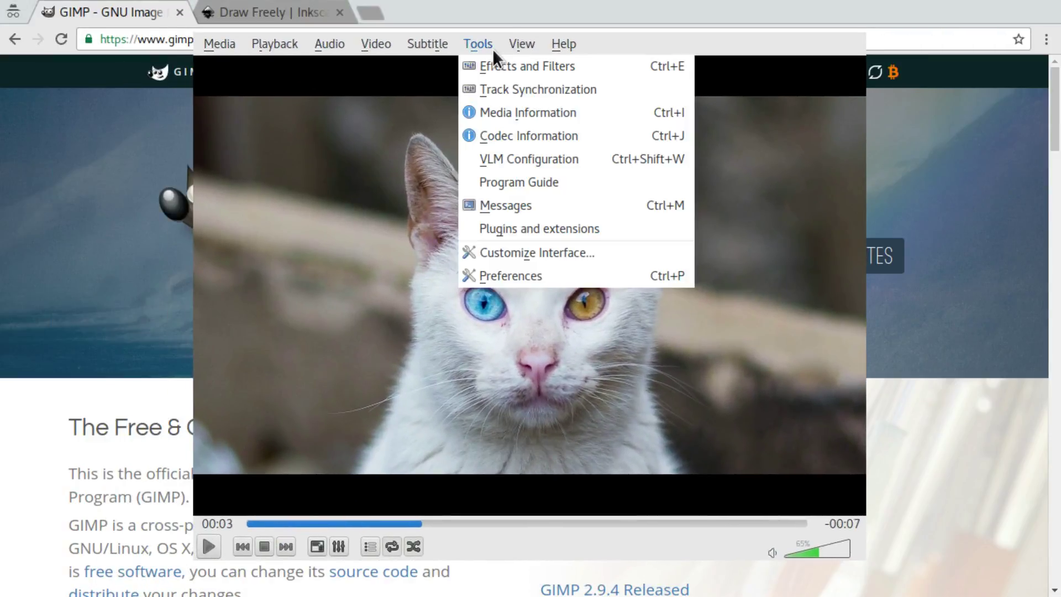
left_click(552, 113)
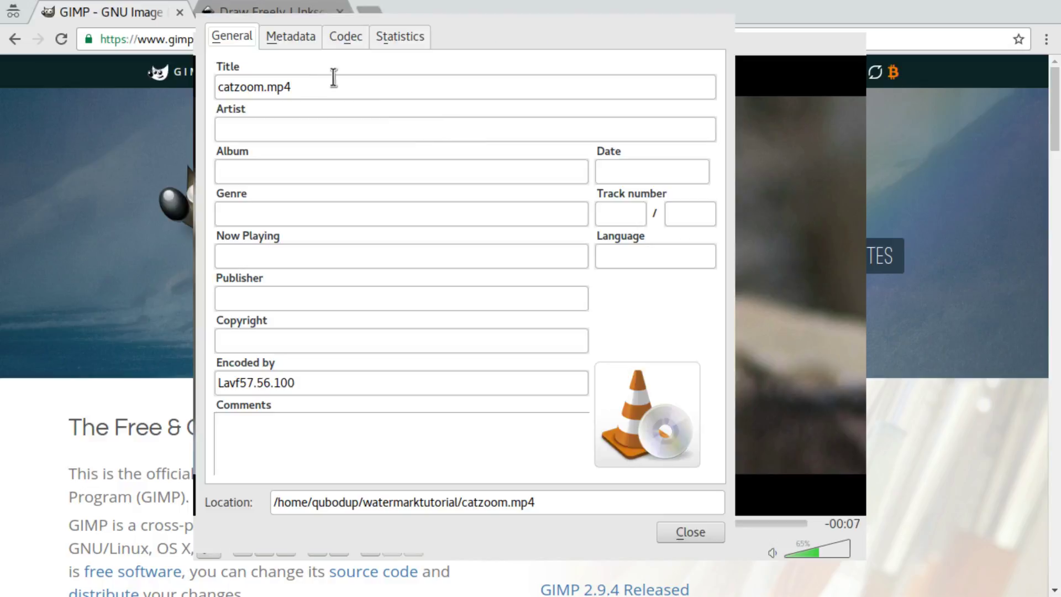
left_click(342, 38)
left_click(295, 145)
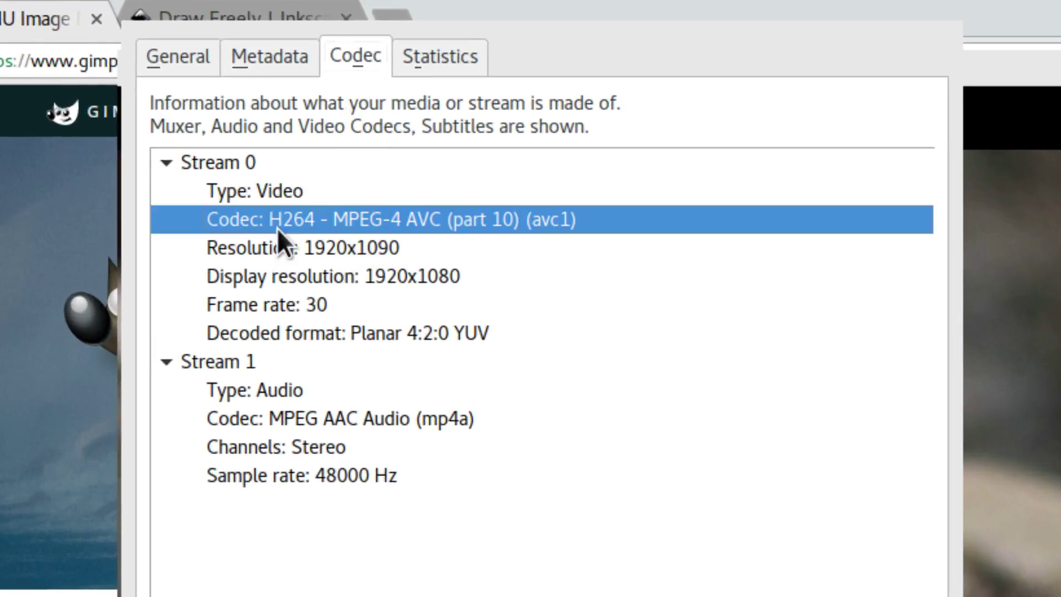
left_click(350, 248)
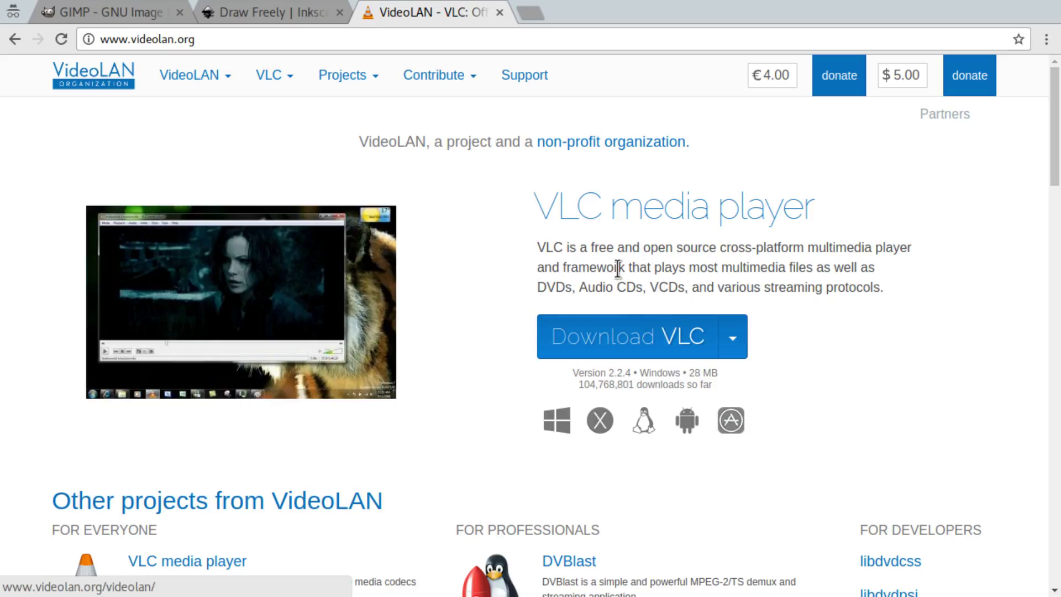
- Switch between the Inkscape and GIMP website tabs, ending on the Inkscape site
key("super+e")
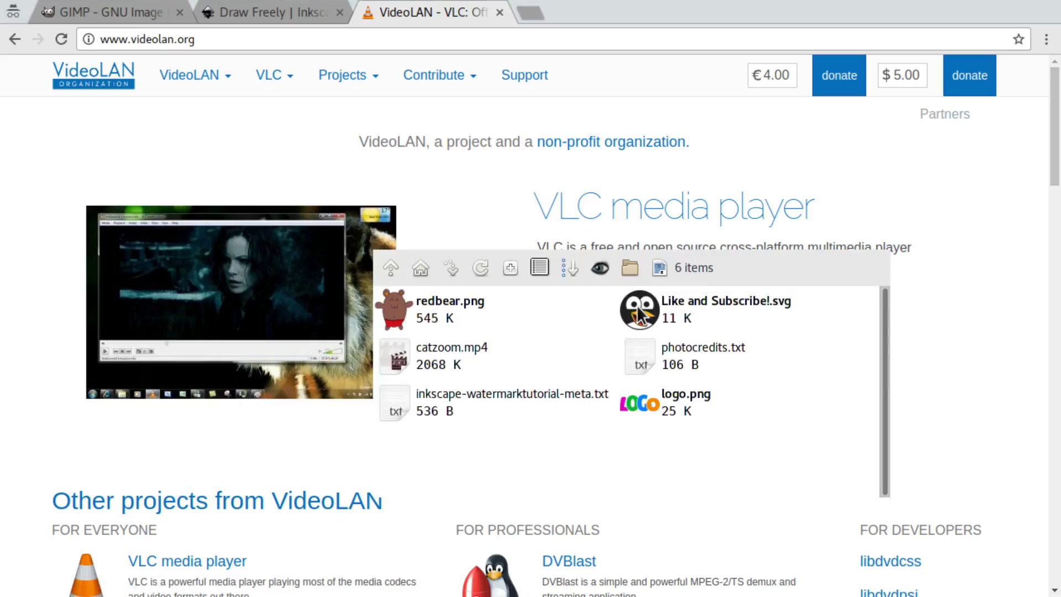
left_click(269, 18)
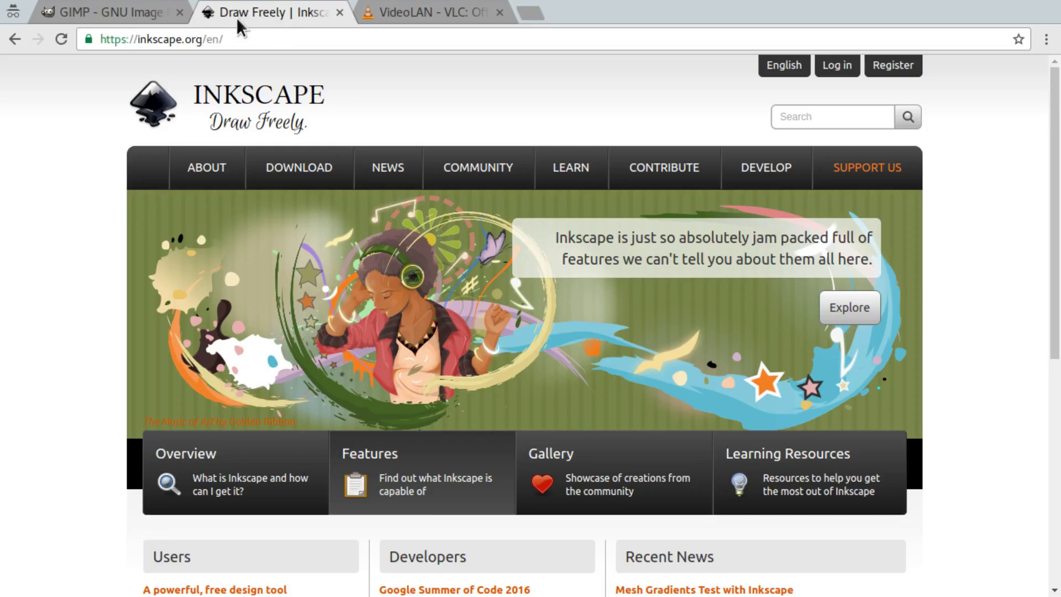
left_click(113, 12)
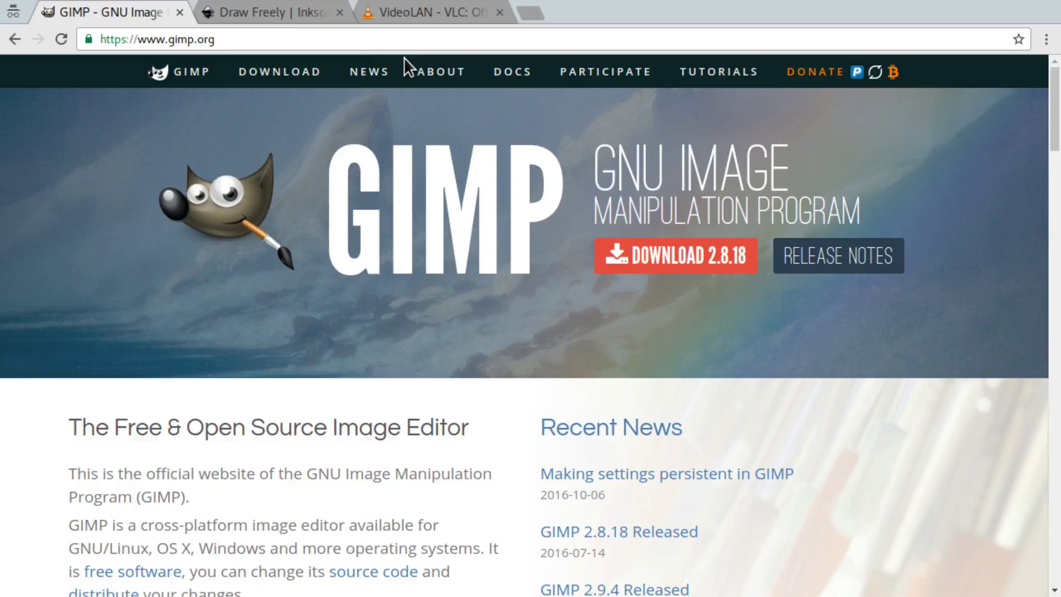
left_click(332, 13)
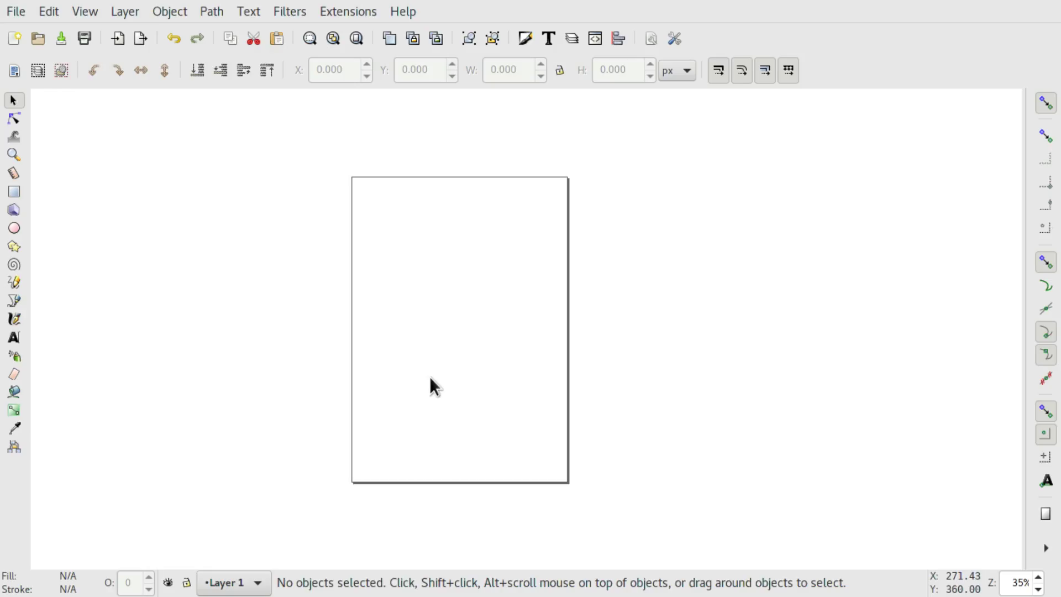
- Set the page size in Document Properties to 1920 × 1080 px
left_click(13, 12)
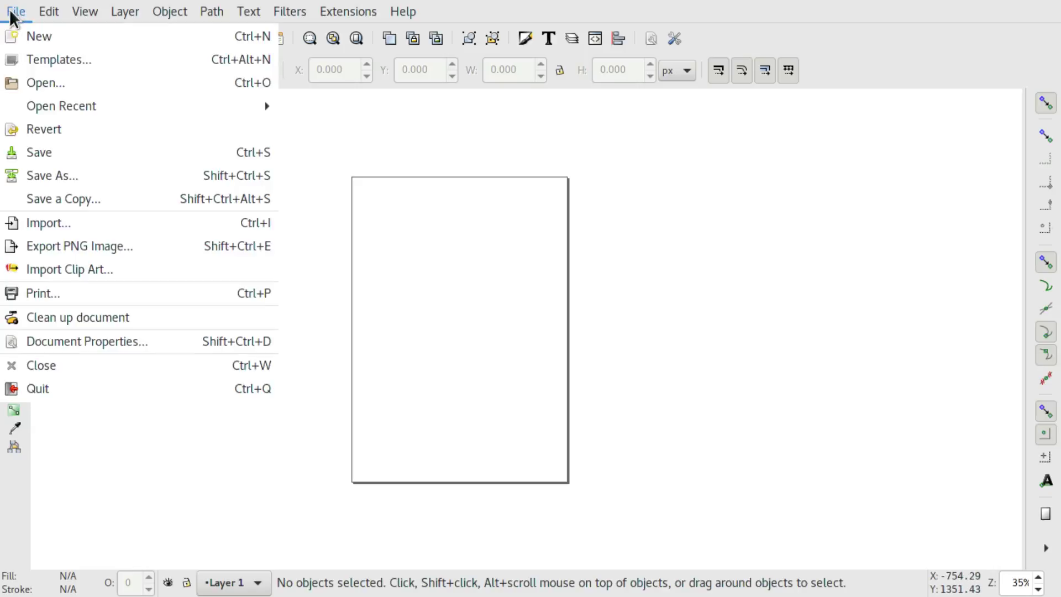
left_click(143, 338)
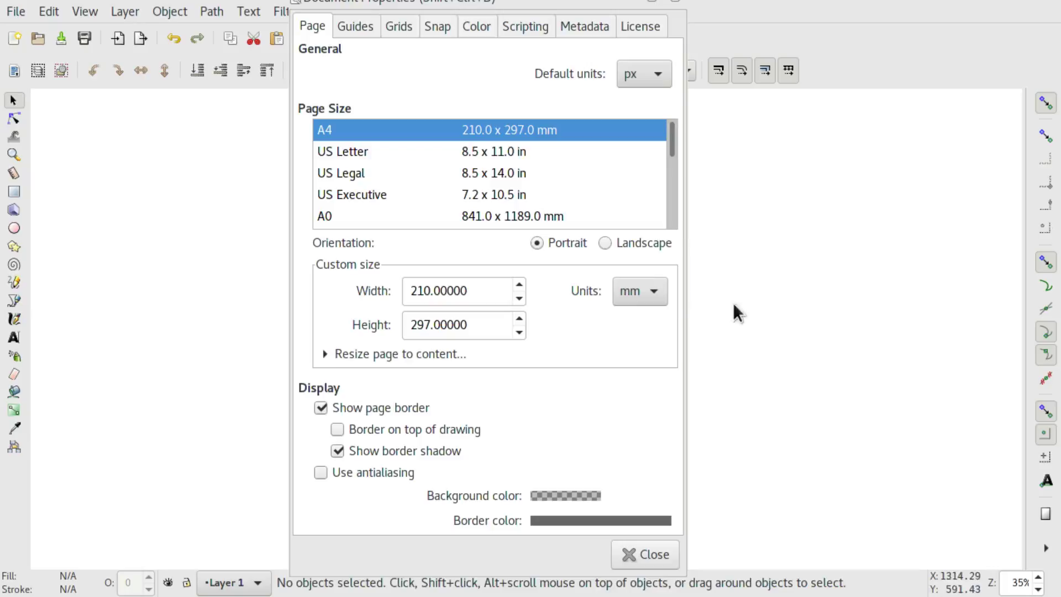
left_click(657, 290)
left_click(629, 239)
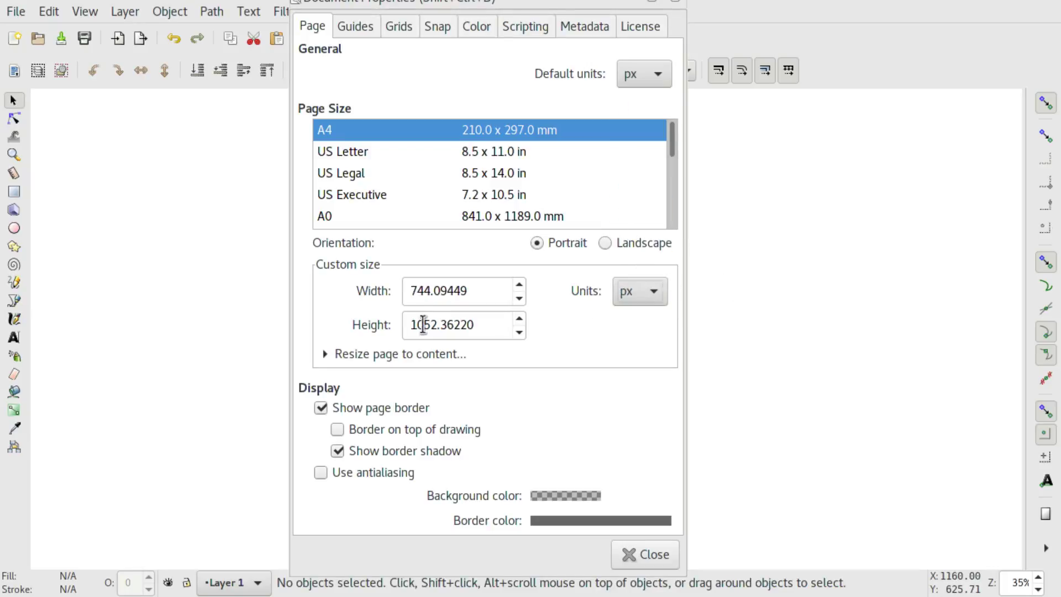
triple_click(457, 289)
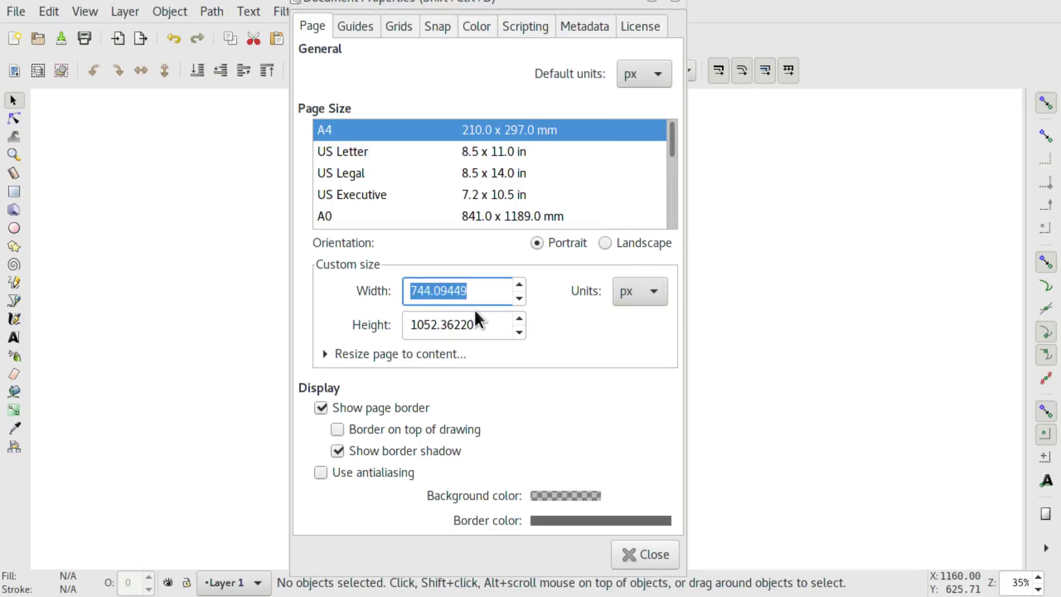
type("1920")
key("Tab")
type("1080")
key("Tab")
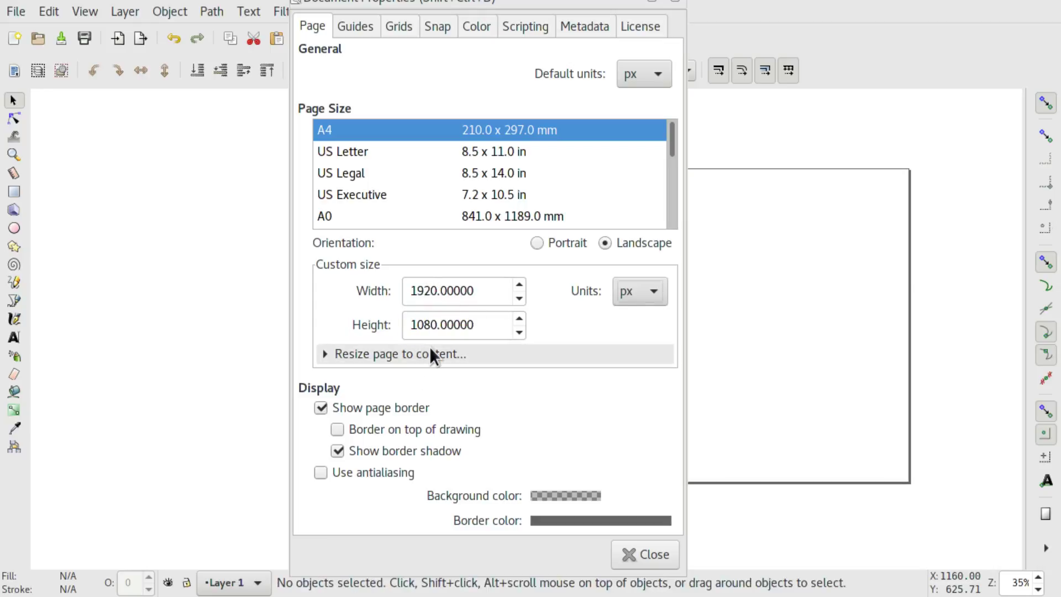
- Drop the Like and Subscribe!.svg penguin onto the page and shrink it to about 166 px
left_click(649, 556)
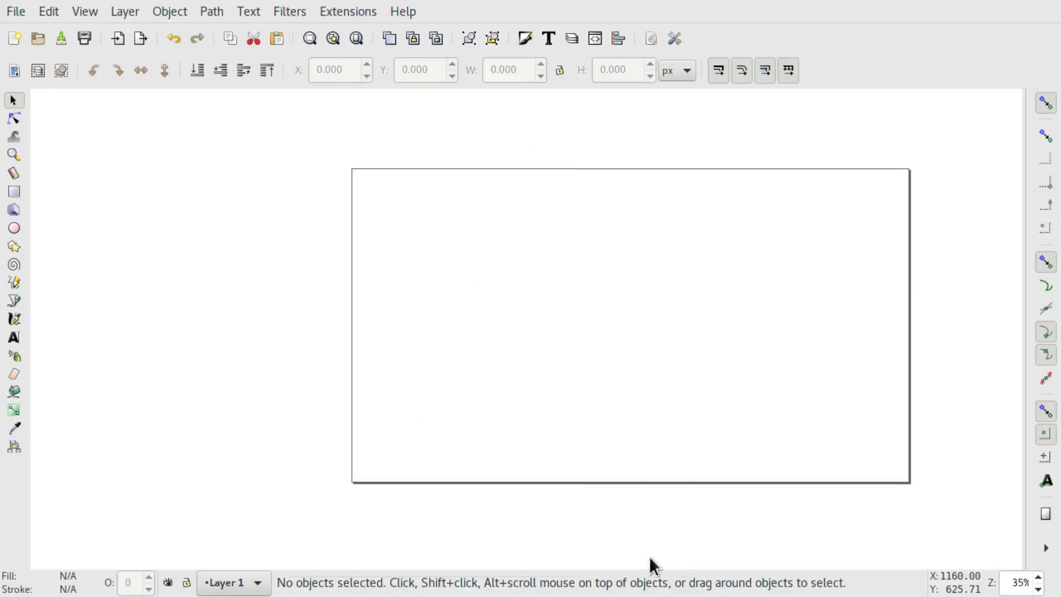
left_click_drag(628, 349, 528, 338)
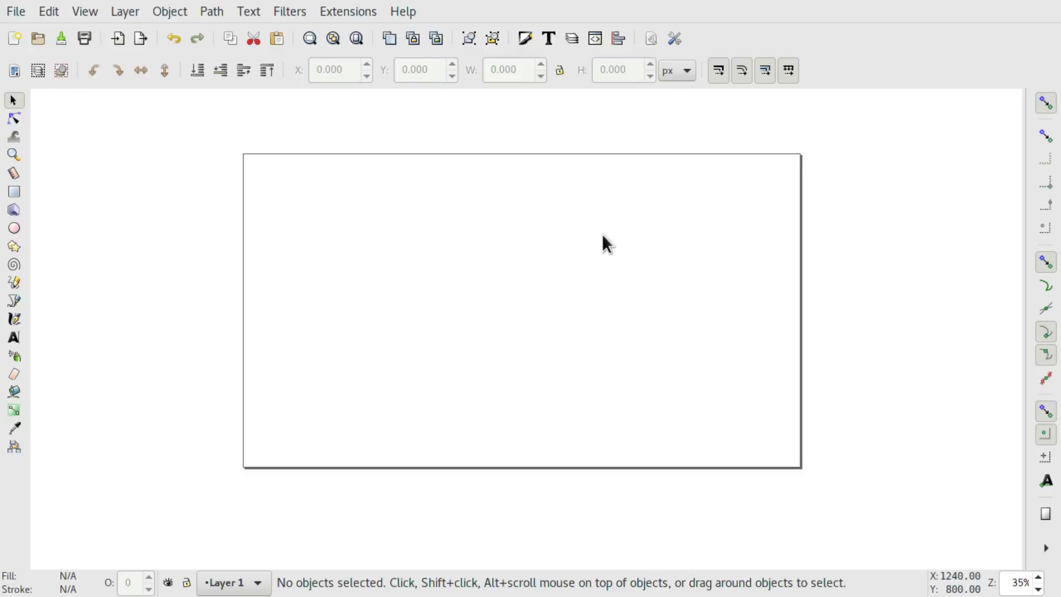
key("alt+Tab")
left_click_drag(706, 178, 716, 368)
left_click_drag(829, 349, 691, 276)
key("alt+Tab")
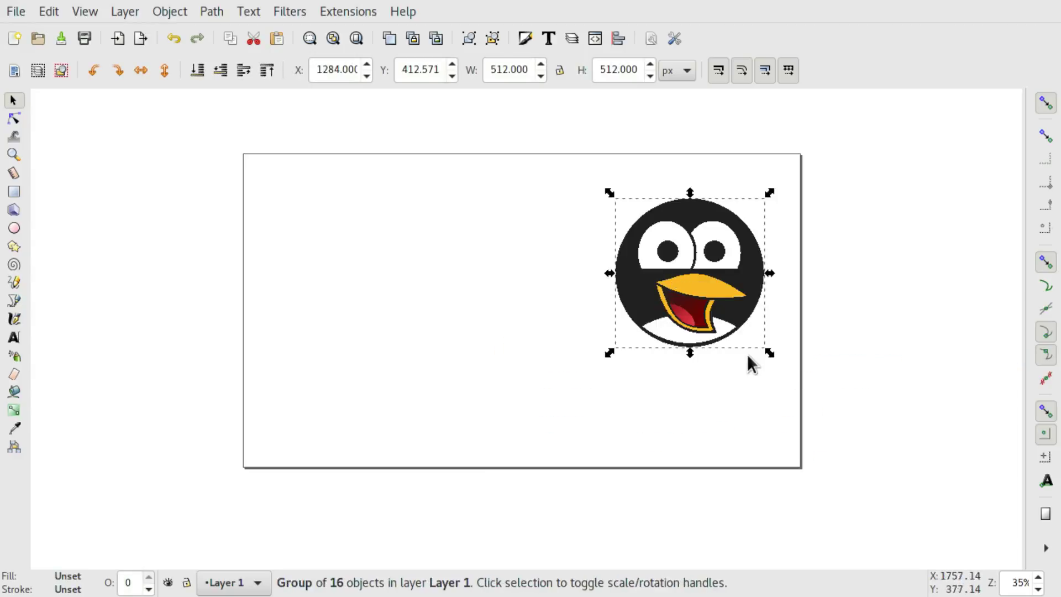
left_click_drag(768, 356, 292, 189)
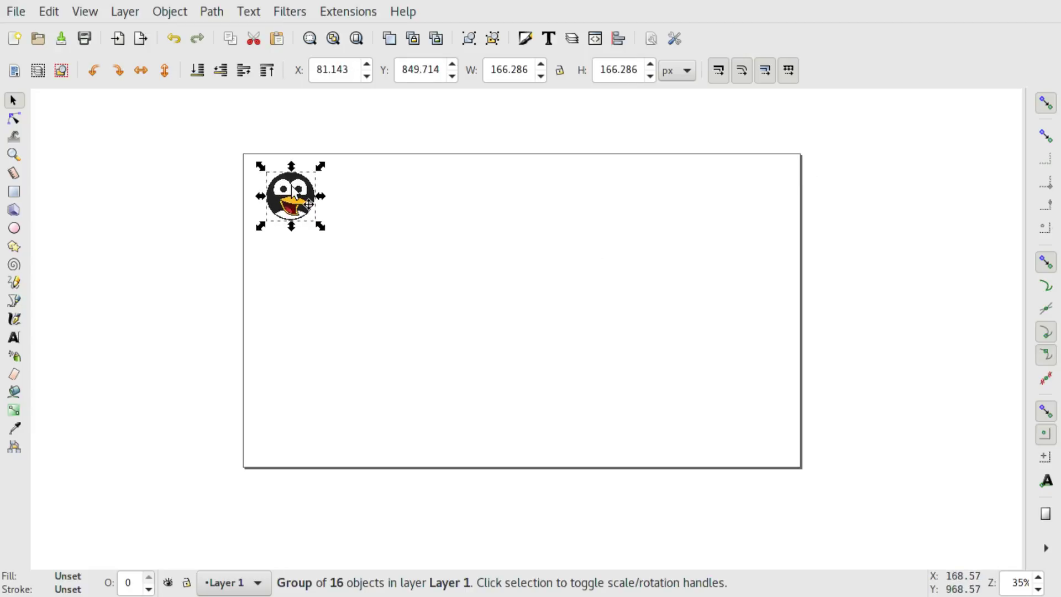
- Delete the penguin and import logo.png as a linked image
key("Delete")
key("alt+Tab")
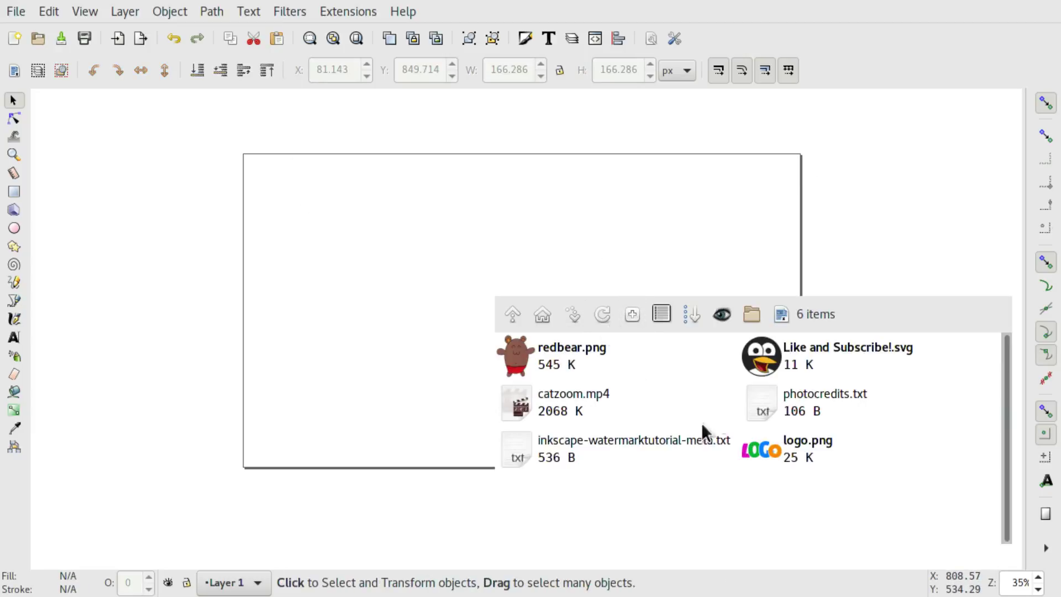
left_click_drag(774, 450, 398, 234)
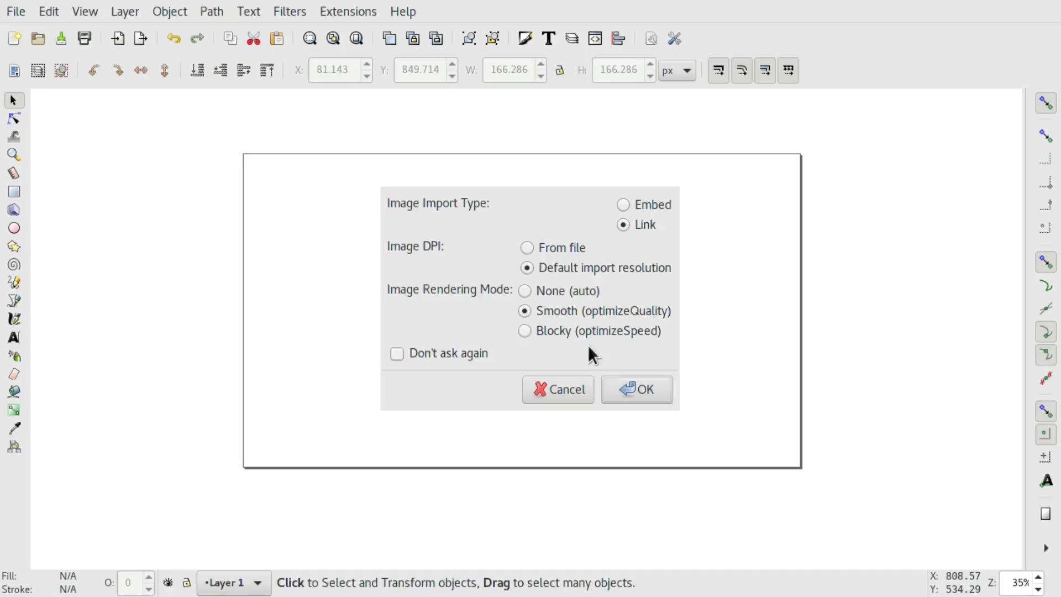
left_click(625, 392)
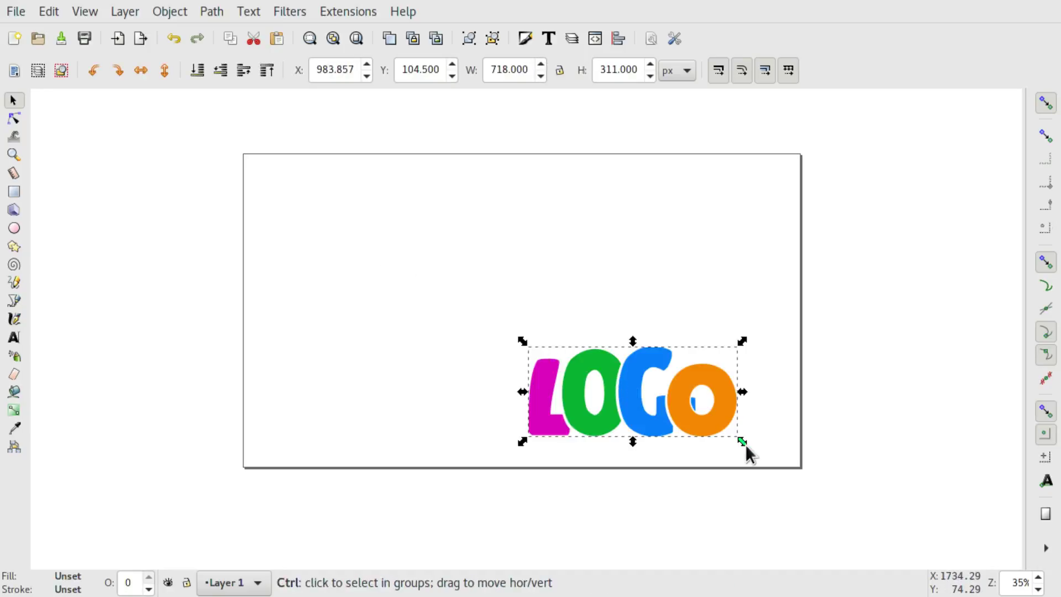
- Shrink the logo to about 243 × 105 px and move it to the top-left corner
left_click_drag(745, 444, 722, 417)
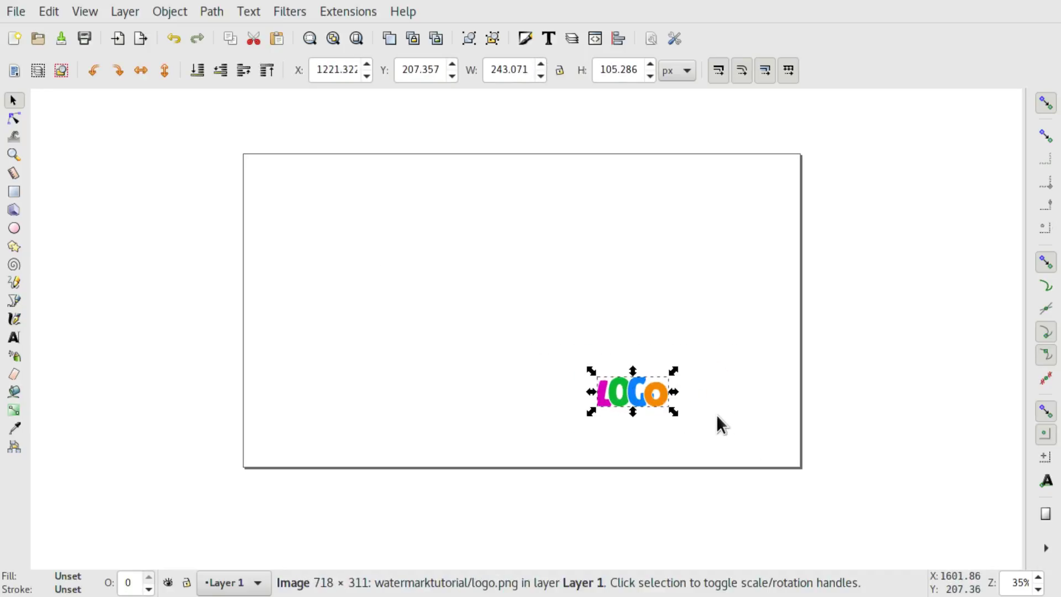
left_click_drag(641, 394, 431, 261)
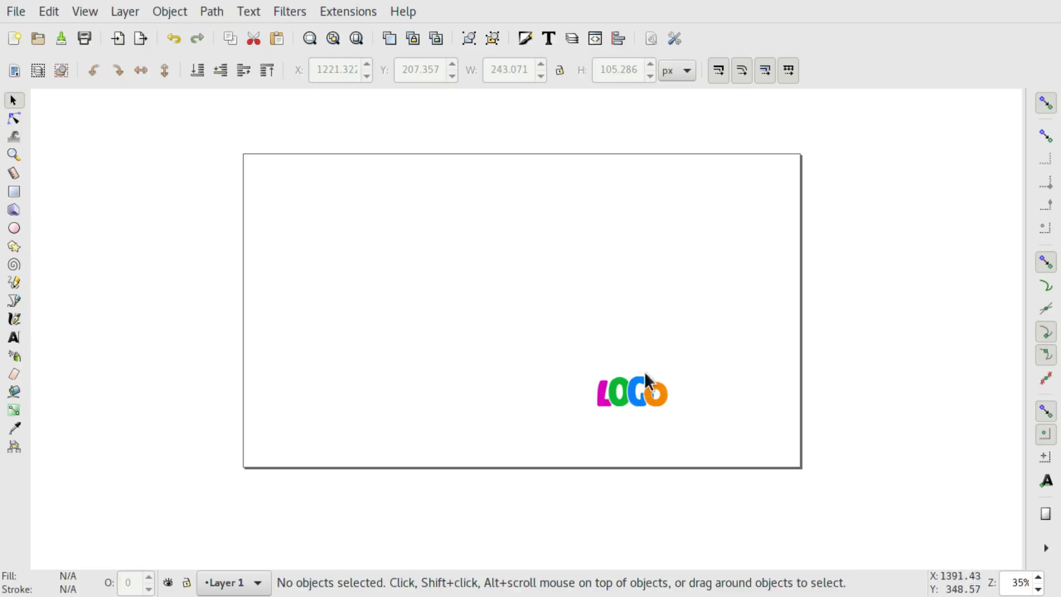
left_click_drag(660, 400, 325, 190)
- Set the page background to white with alpha 0 in Document Properties, then nudge the penguin top-left
left_click(471, 221)
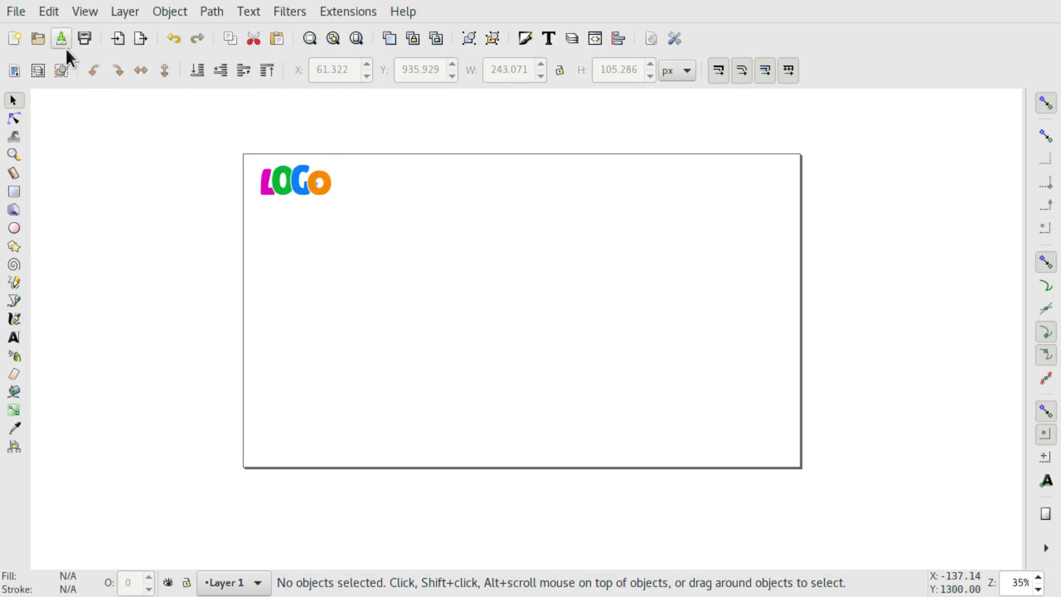
left_click(16, 11)
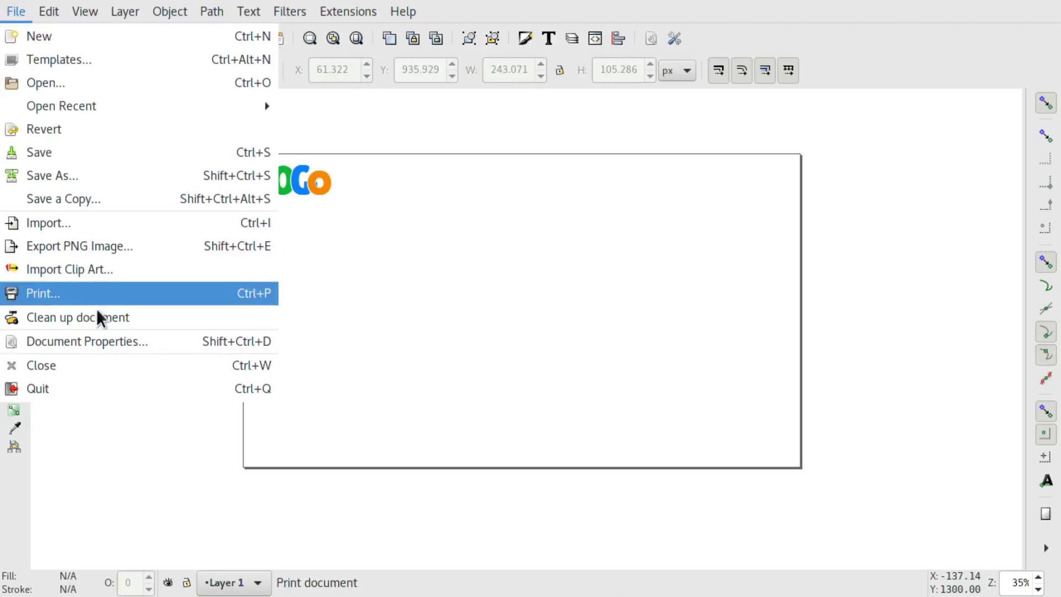
left_click(193, 348)
left_click_drag(702, 451, 554, 203)
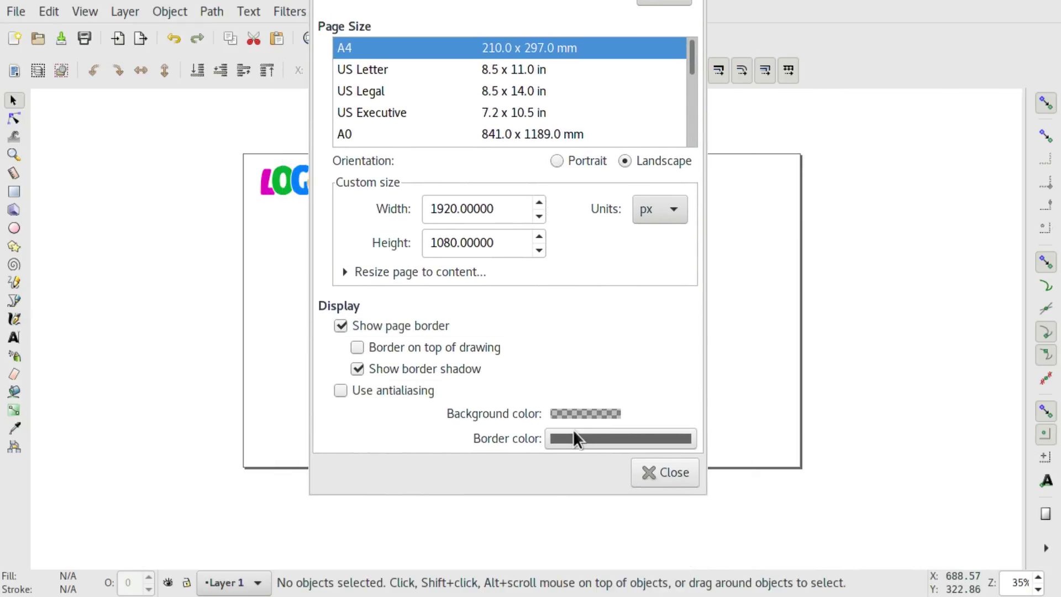
left_click(565, 414)
left_click_drag(512, 273, 758, 355)
left_click_drag(451, 287, 715, 303)
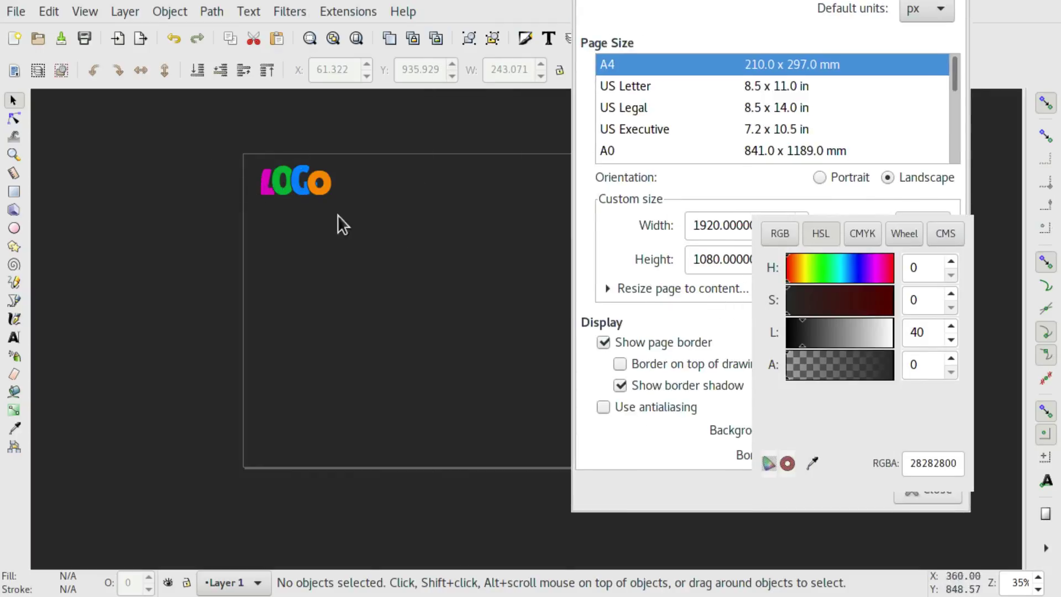
left_click_drag(841, 336, 960, 372)
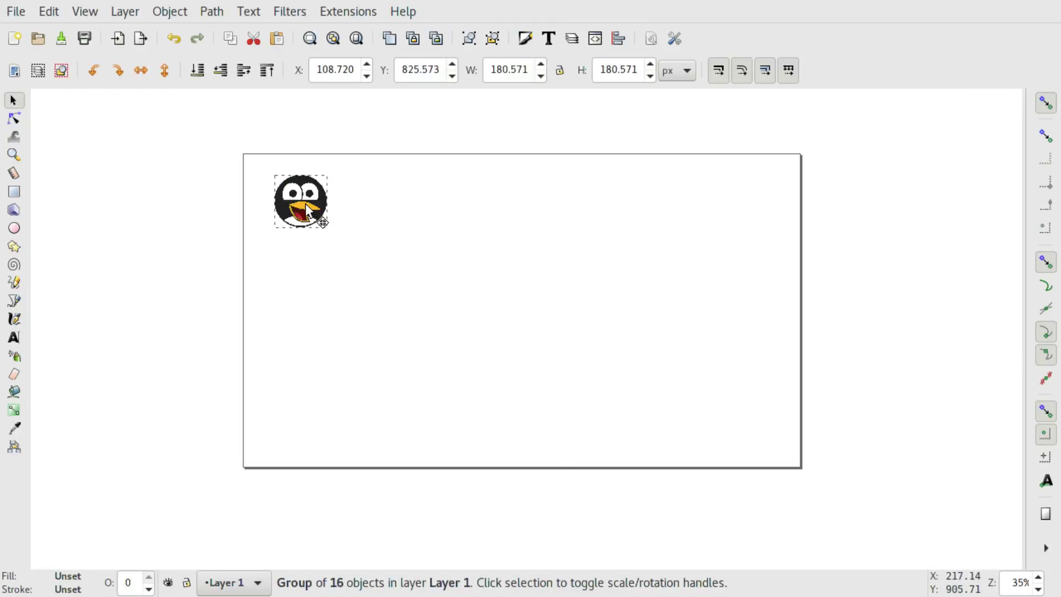
left_click_drag(306, 204, 295, 198)
- Select the penguin group and lower its opacity to about 90% in Fill and Stroke
left_click(295, 198)
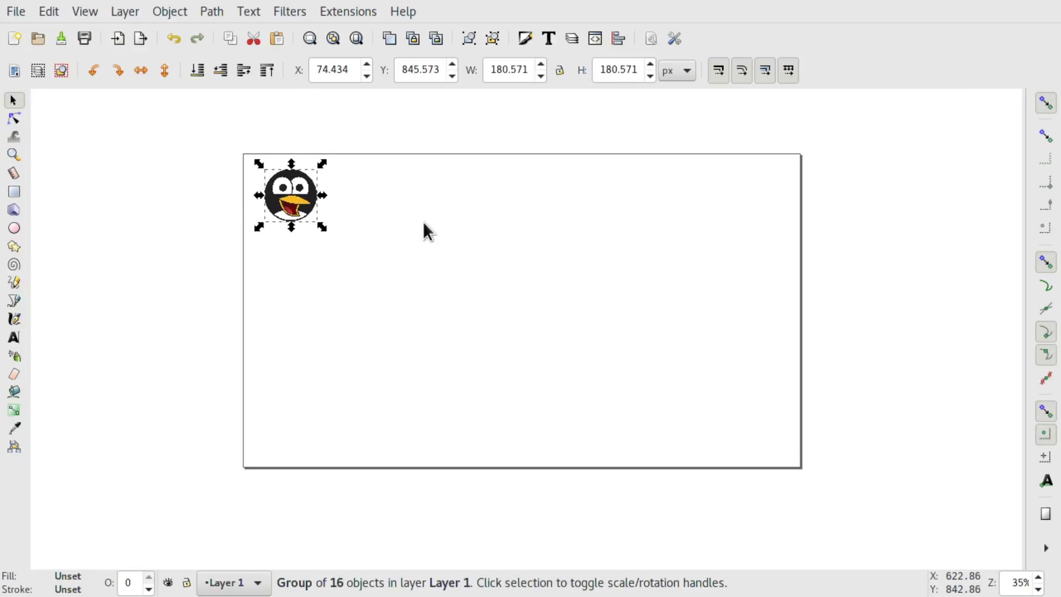
left_click(325, 223)
left_click(293, 216)
left_click(374, 215)
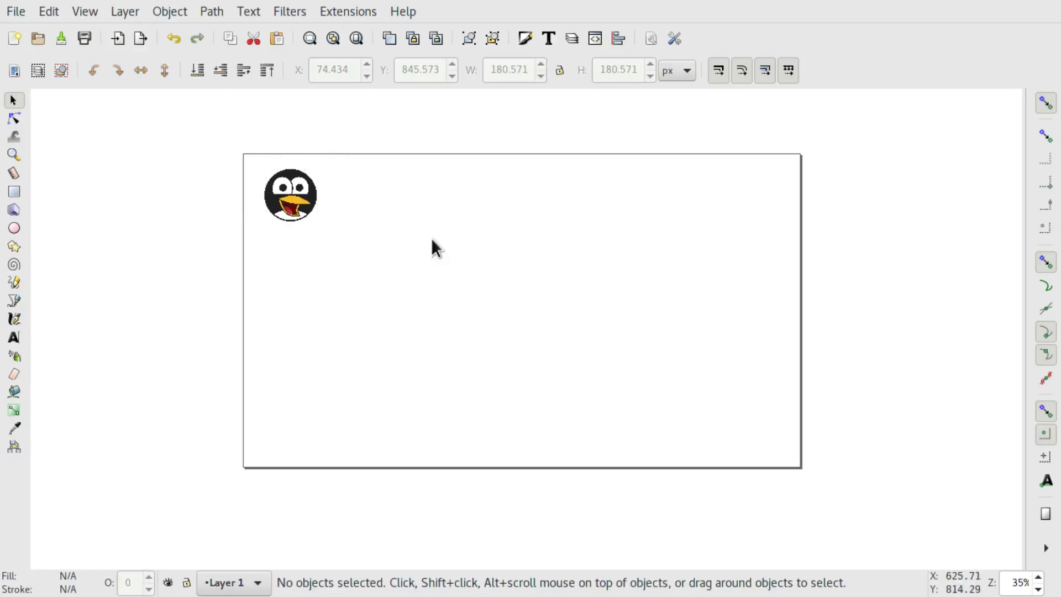
left_click(297, 197)
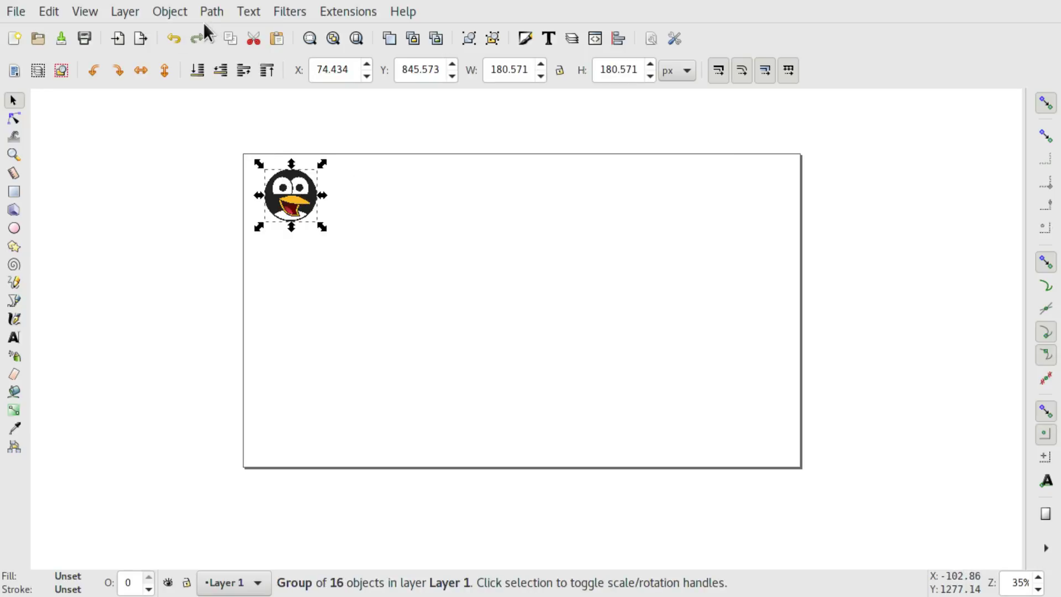
left_click(88, 9)
mouse_move(151, 17)
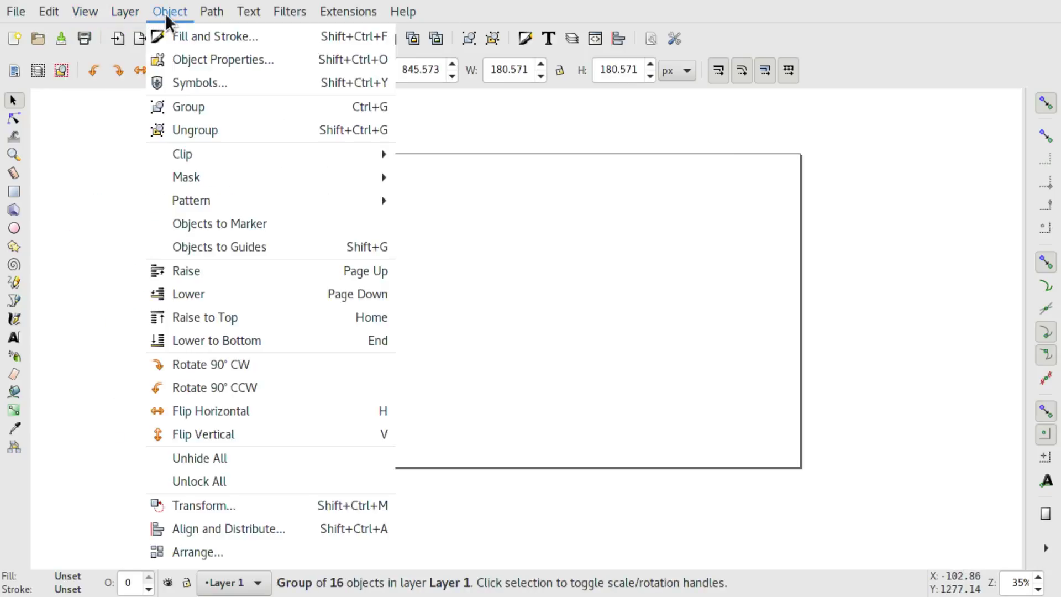
left_click(195, 38)
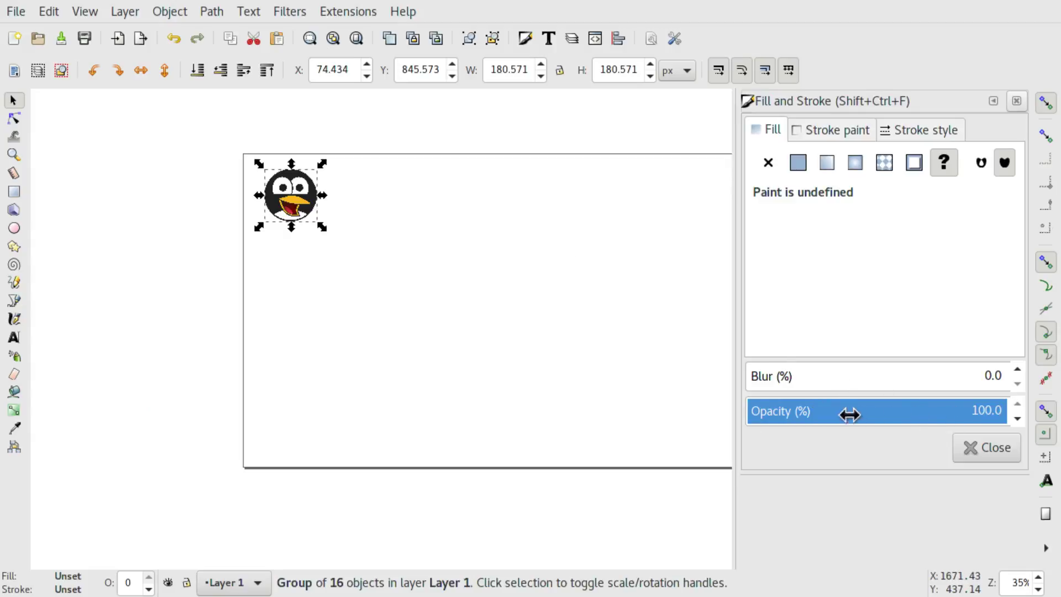
left_click_drag(979, 412, 854, 417)
left_click_drag(942, 412, 989, 411)
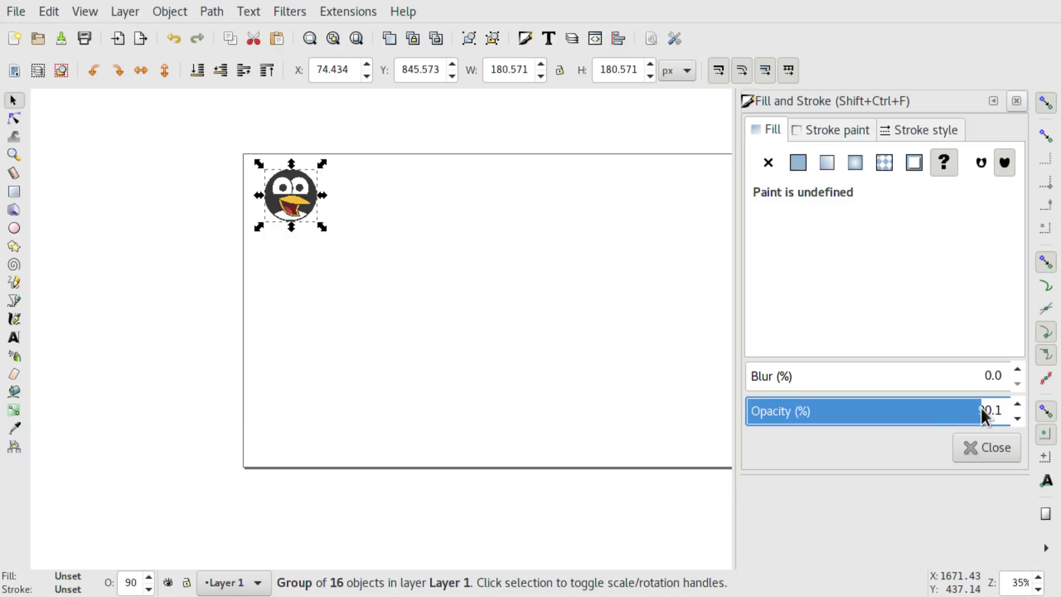
- Set the PNG export area to the whole 1920 × 1080 px page at 90 dpi
left_click(399, 280)
key("F12")
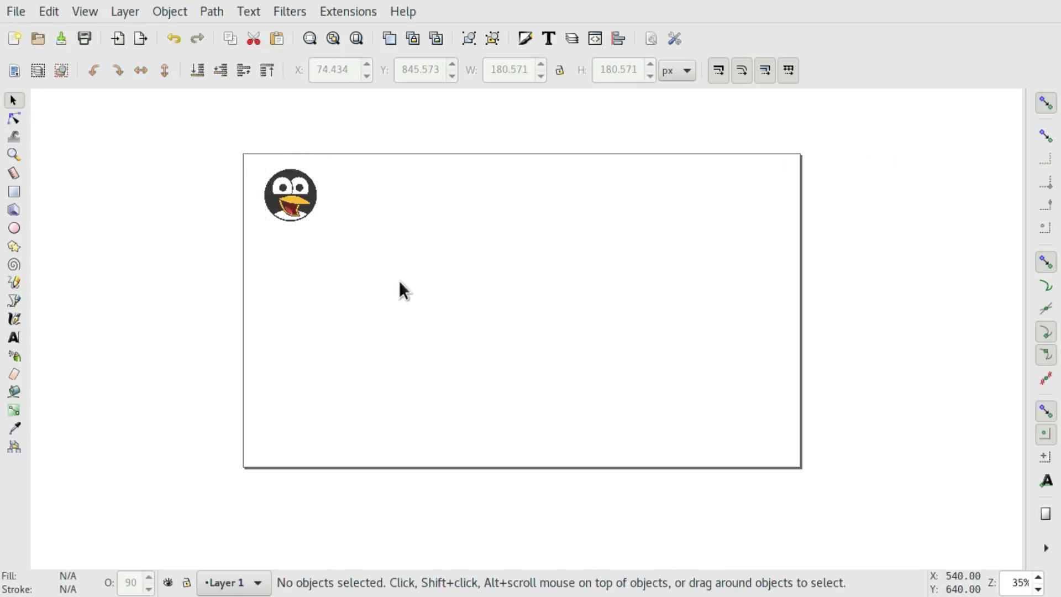
left_click(14, 13)
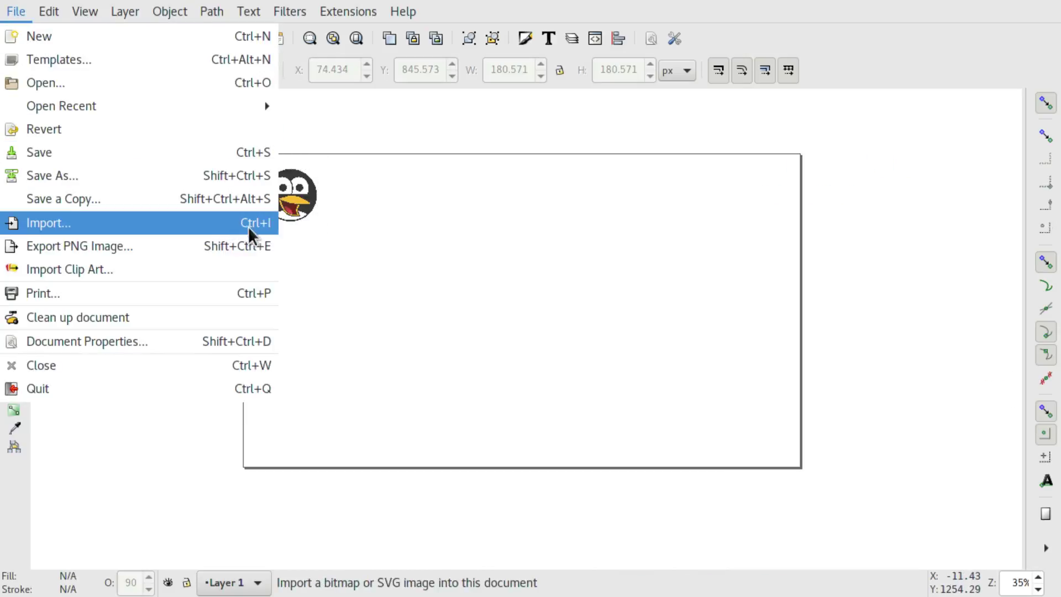
left_click(272, 243)
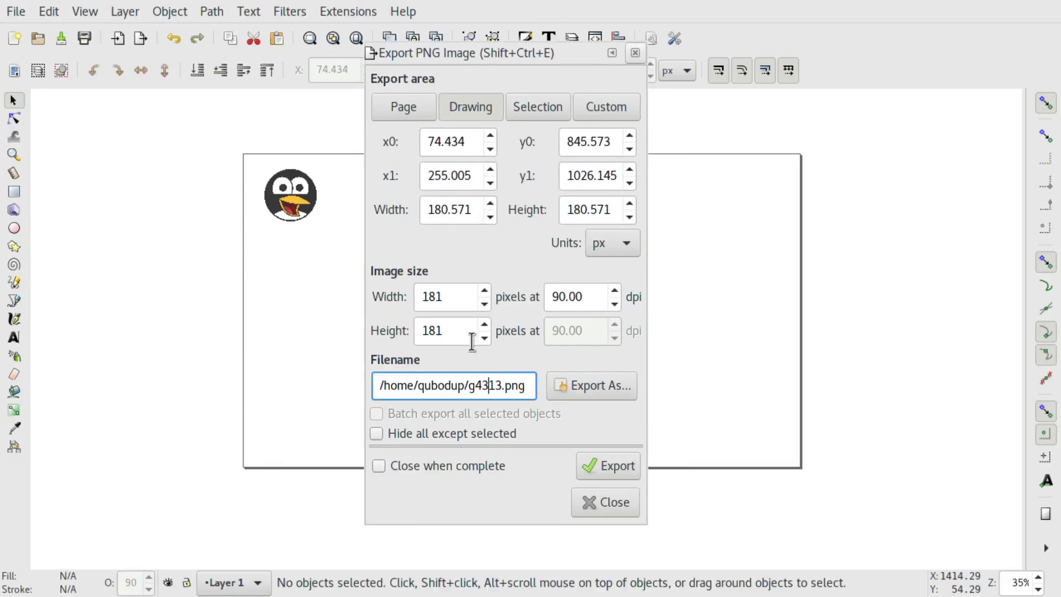
left_click(405, 107)
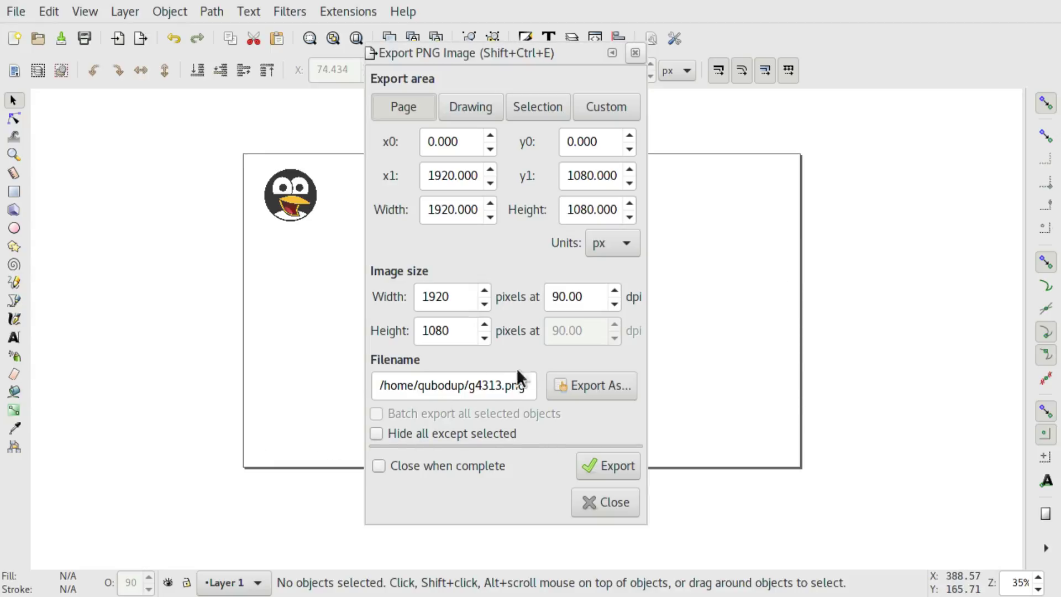
- Export the page as likeandsubscribe.png
left_click(472, 385)
double_click(473, 385)
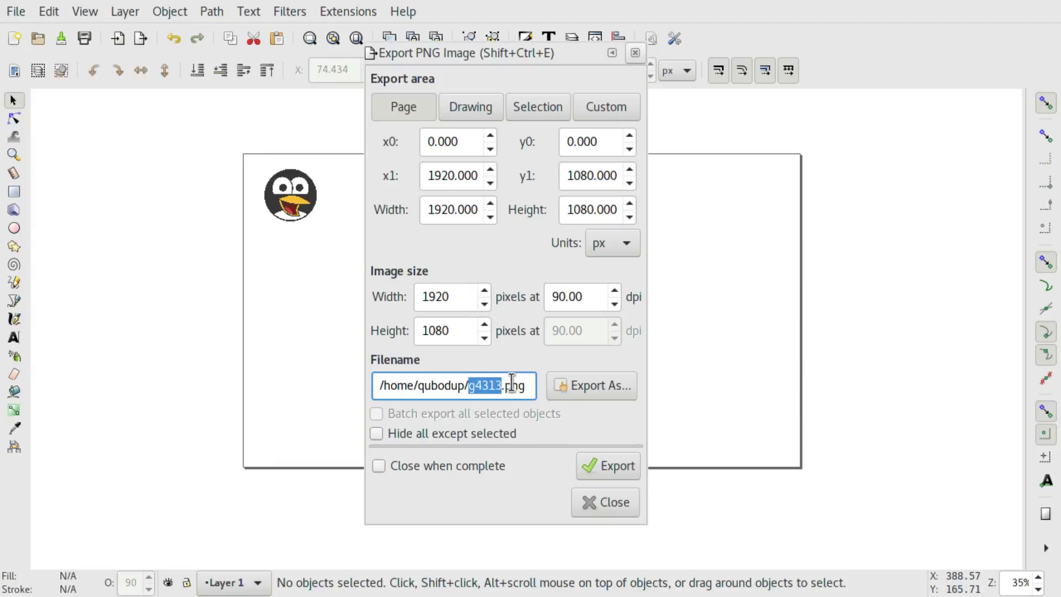
type("likeandsu")
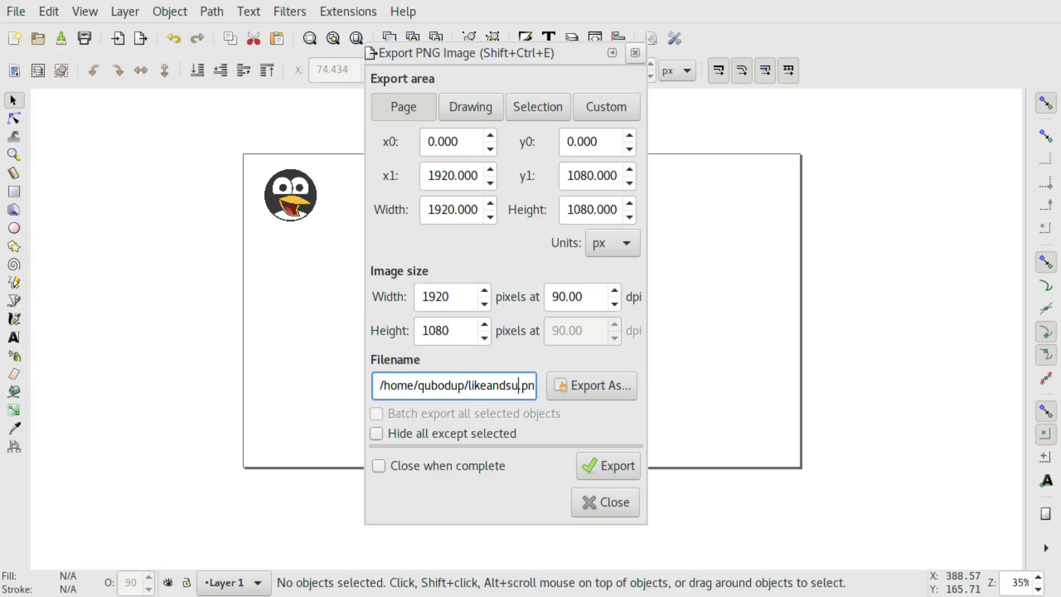
type("bscribe")
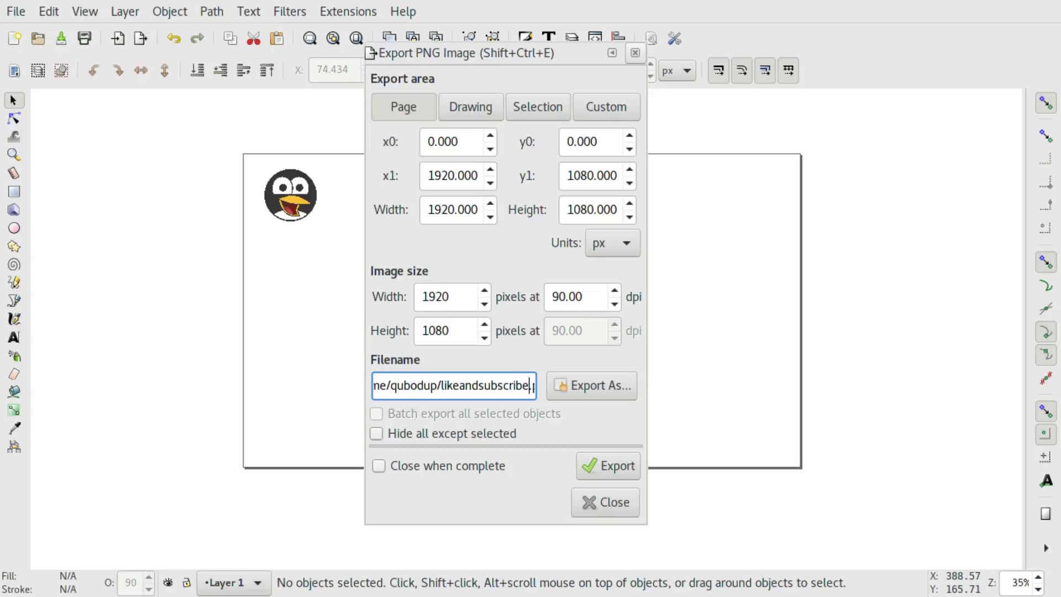
key("Return")
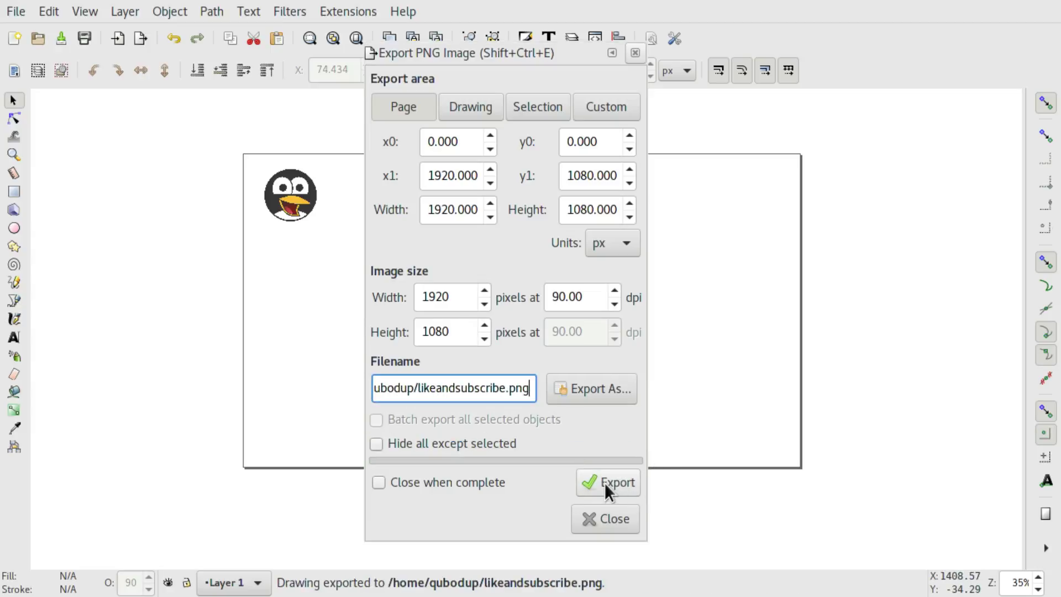
left_click(599, 504)
- Close the drawing, choosing to save it, and type 'water' for the SVG's save location
left_click(19, 10)
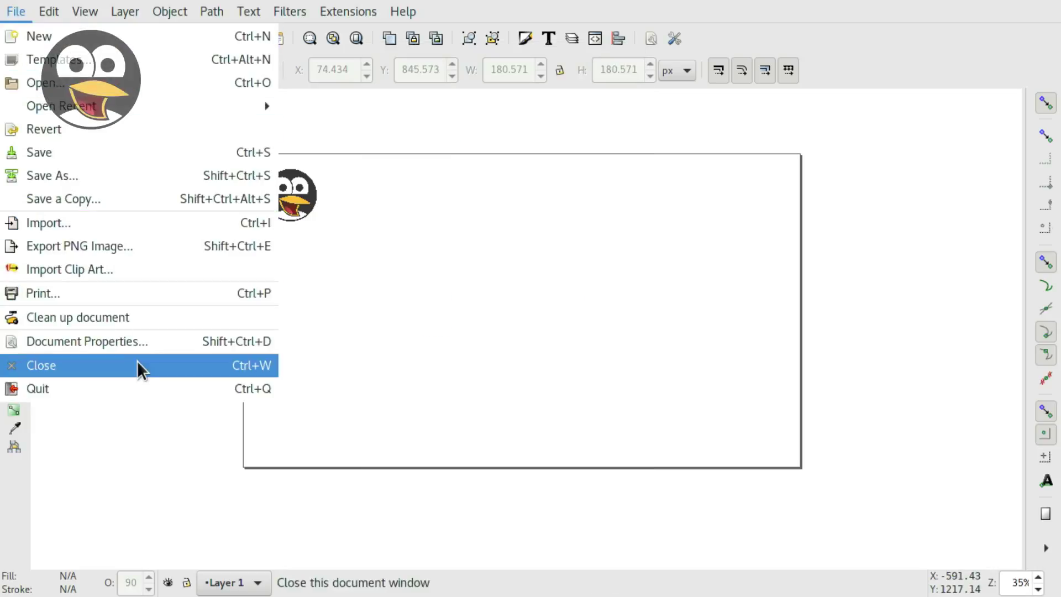
left_click(196, 393)
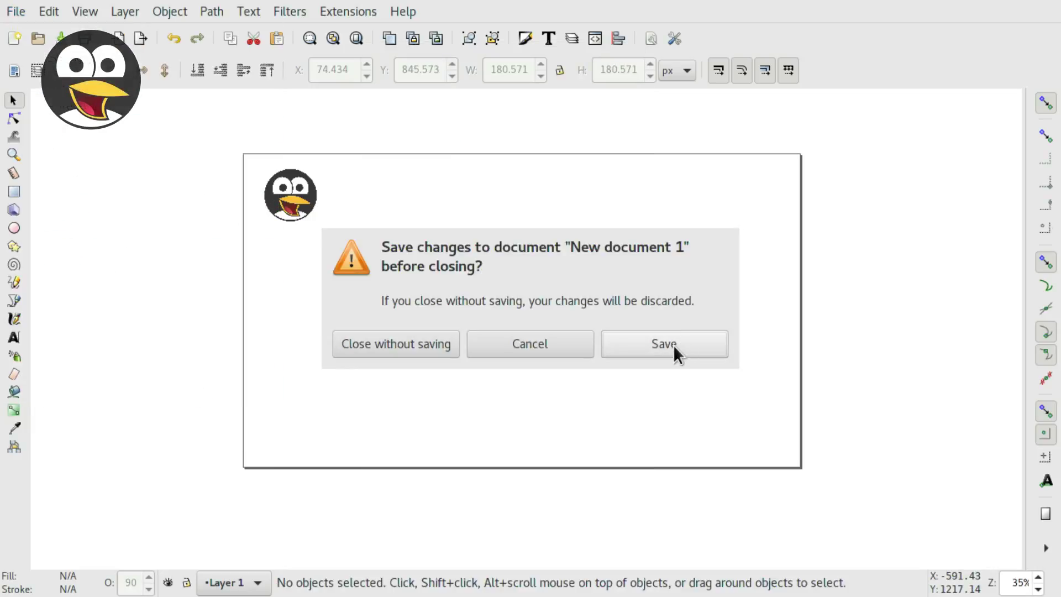
left_click(674, 345)
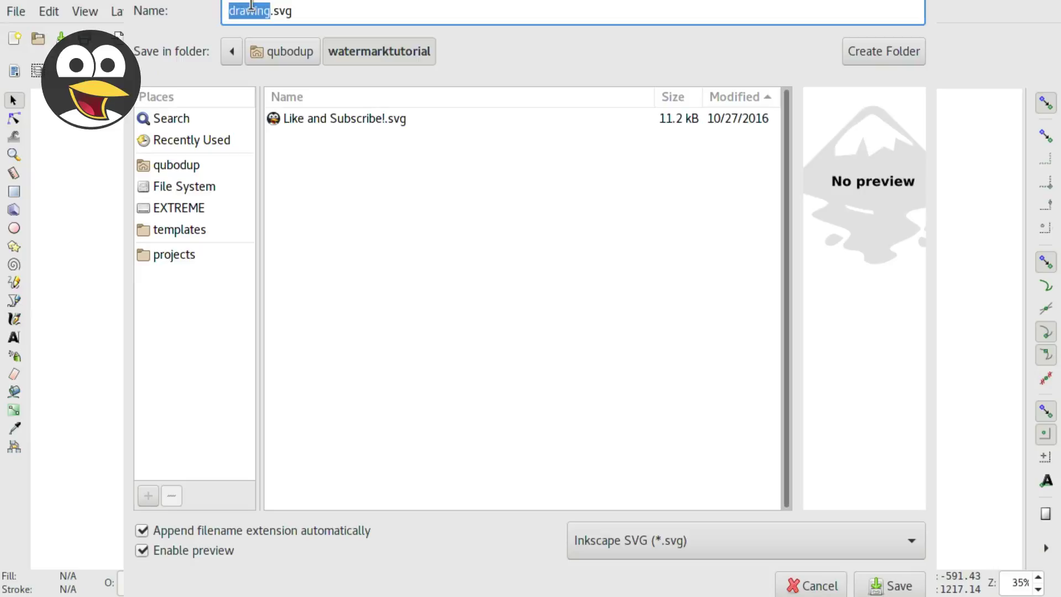
type("water")
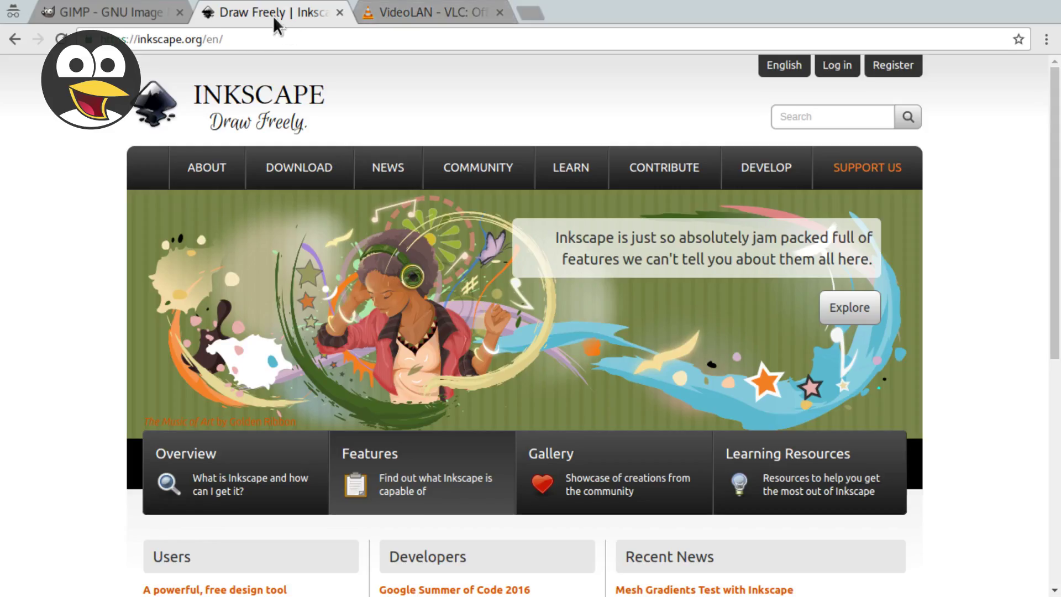
- Switch Chrome to the GIMP - GNU Image Manipulation Program tab
left_click(78, 15)
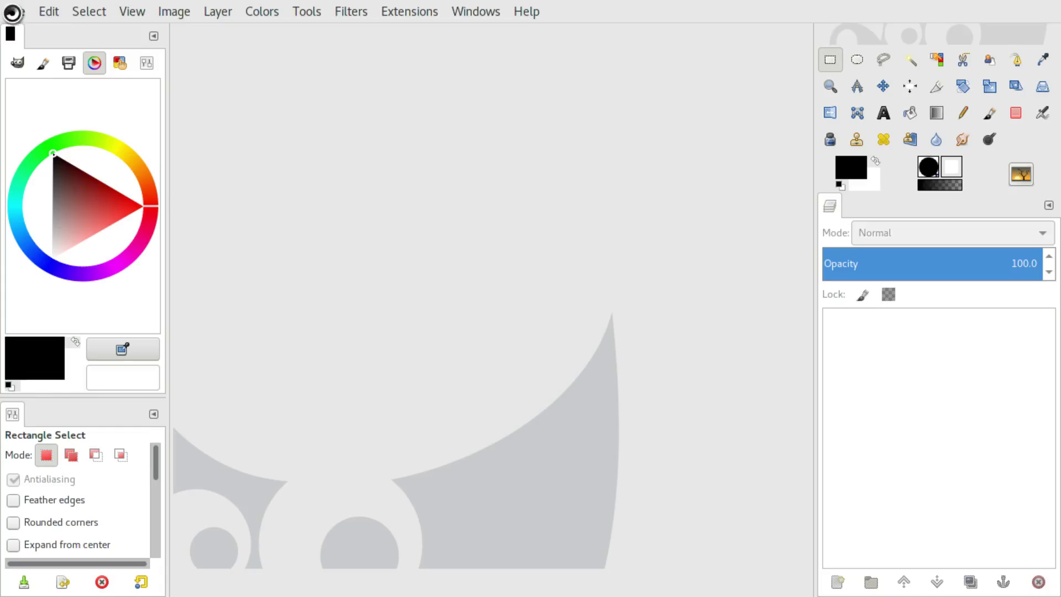
- Make a new image with width 1920 and height 1080 pixels from File > New
left_click(11, 11)
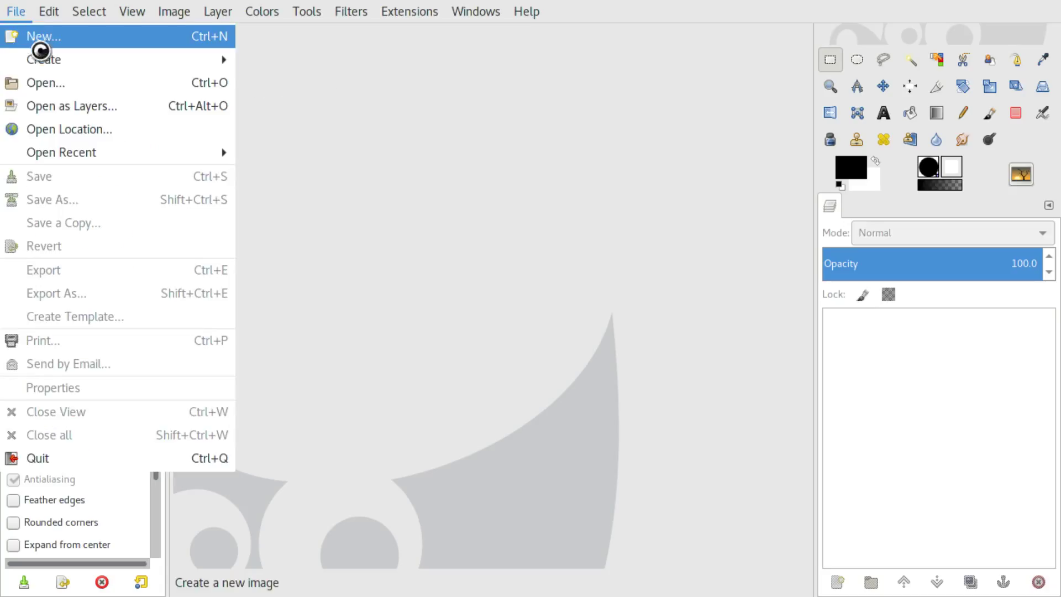
left_click(81, 42)
double_click(634, 295)
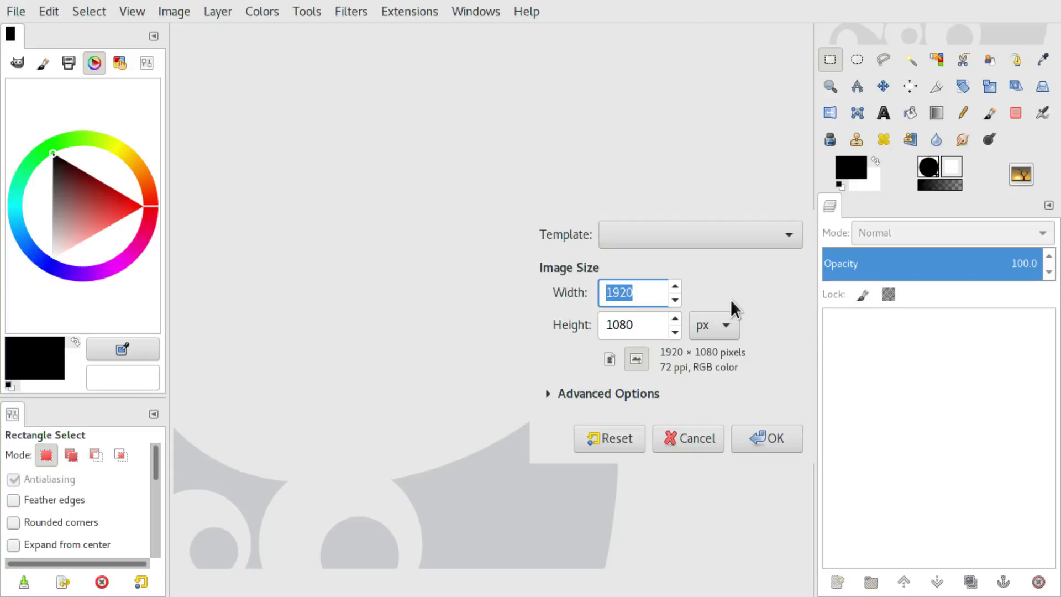
type("1920")
key("Tab")
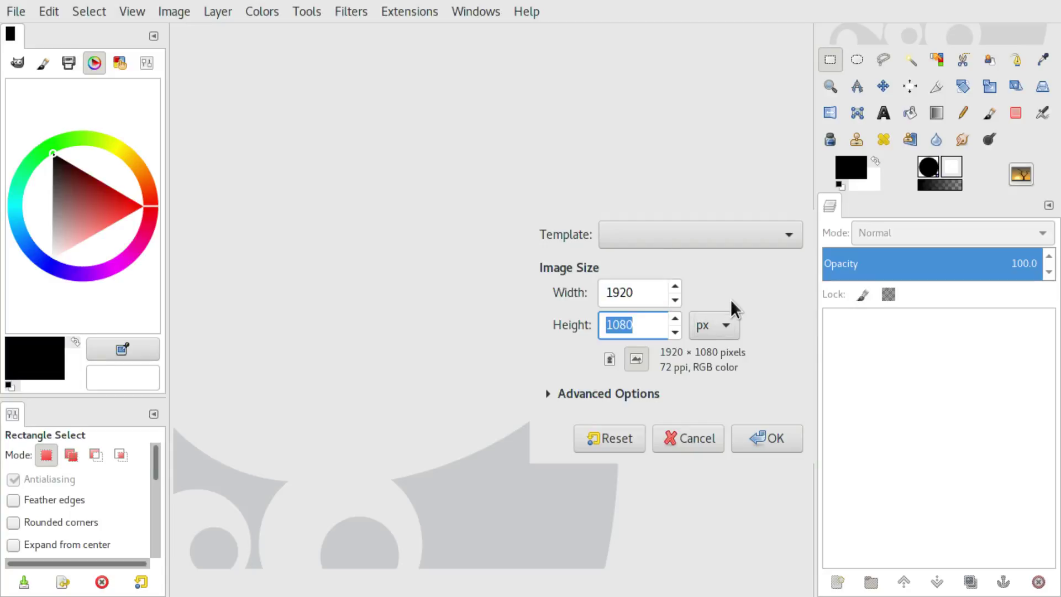
type("1080")
left_click(773, 439)
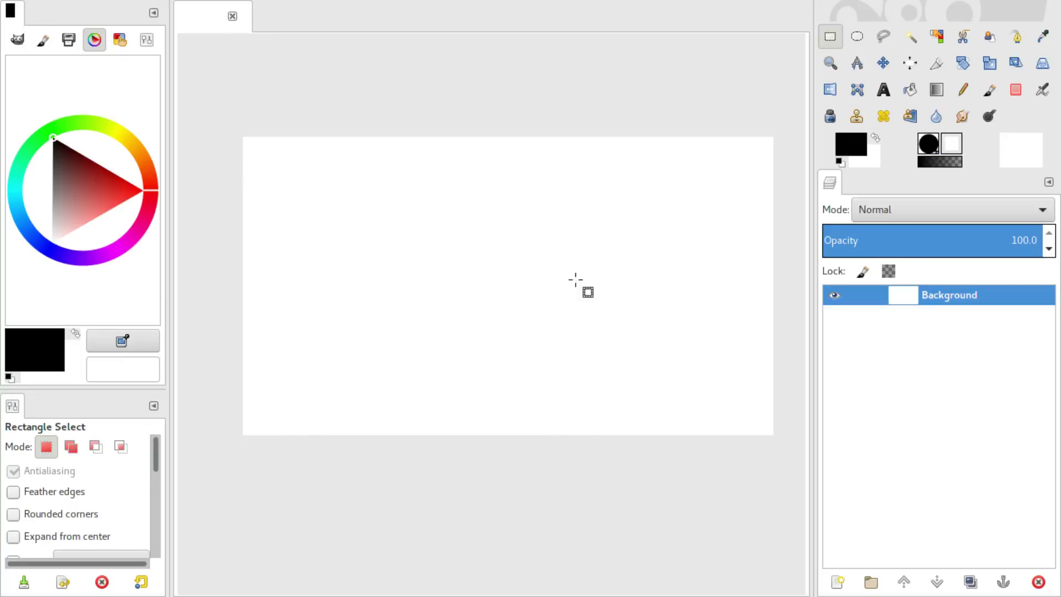
- Show the Layers panel, add an alpha channel to Background and delete its white to transparency
right_click(281, 179)
mouse_move(419, 438)
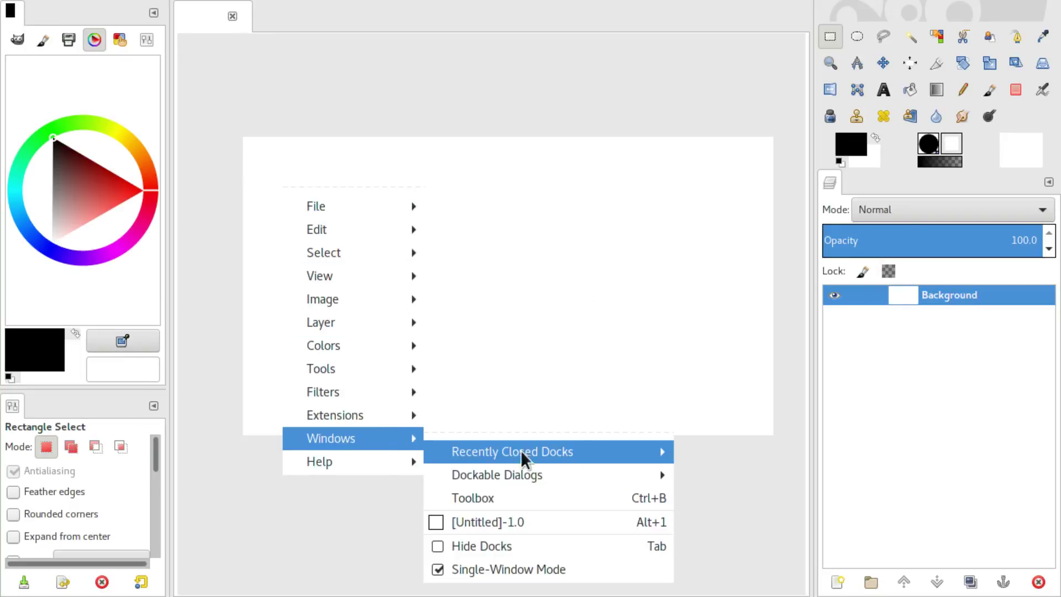
mouse_move(617, 483)
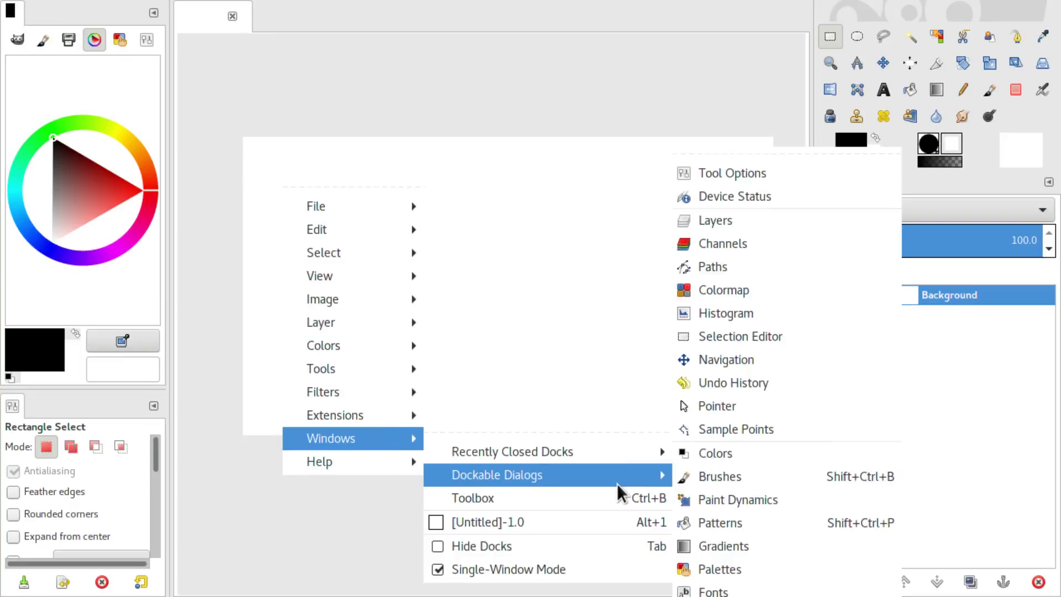
left_click(806, 213)
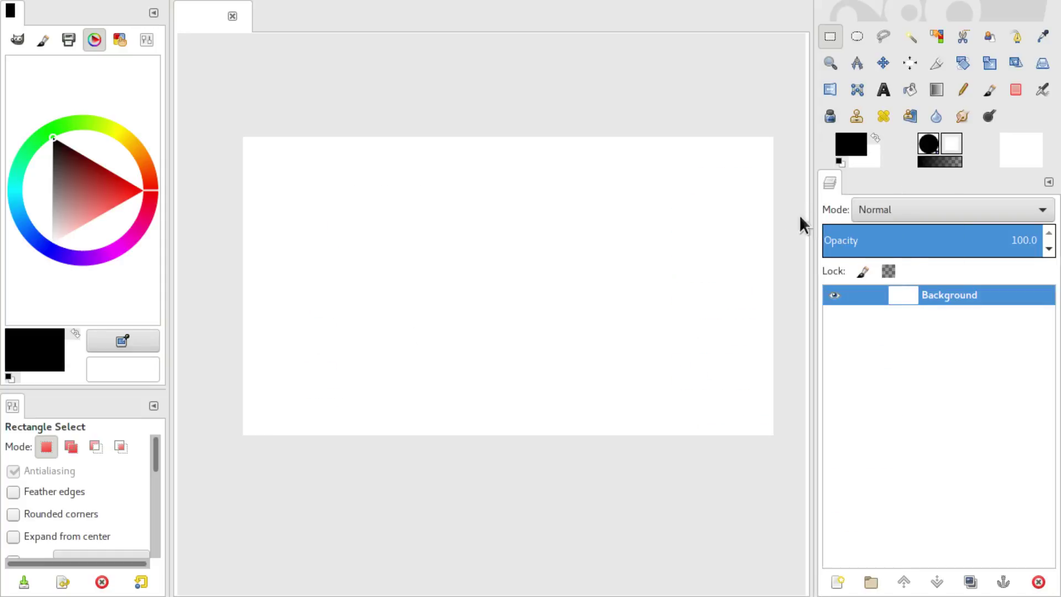
right_click(892, 297)
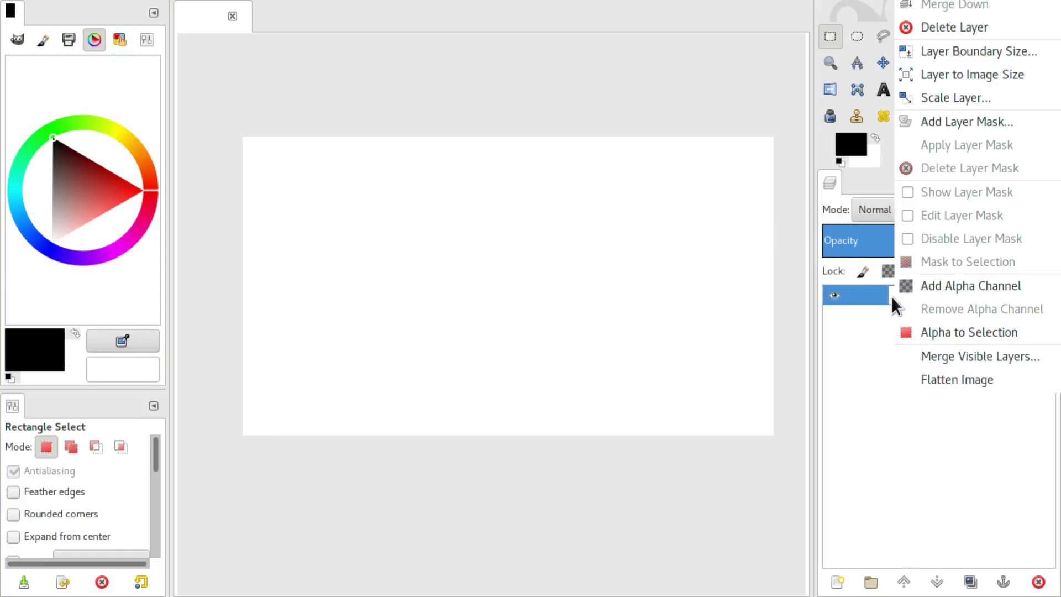
left_click(929, 286)
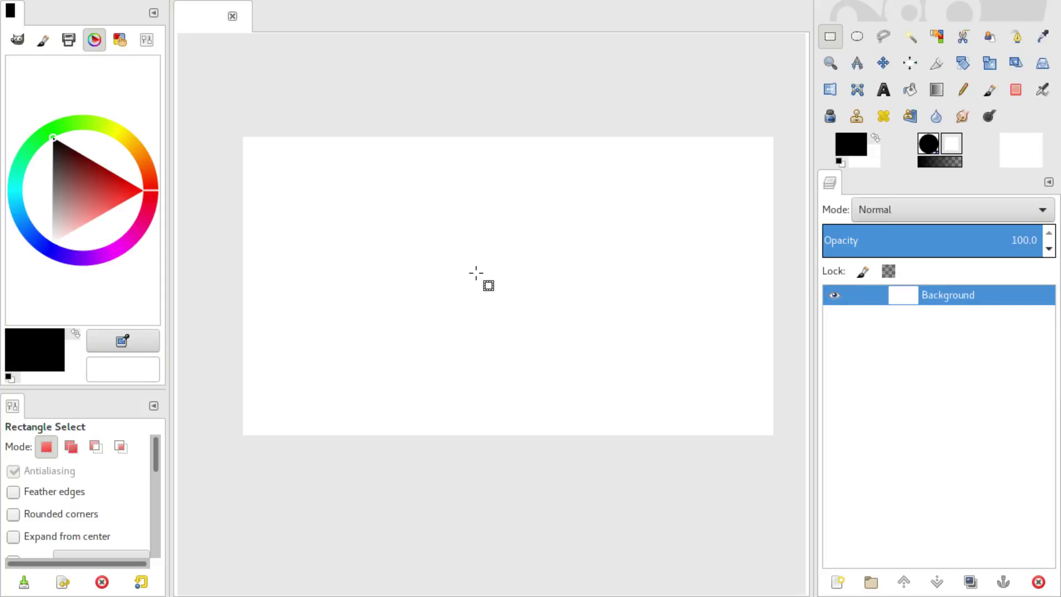
key("Delete")
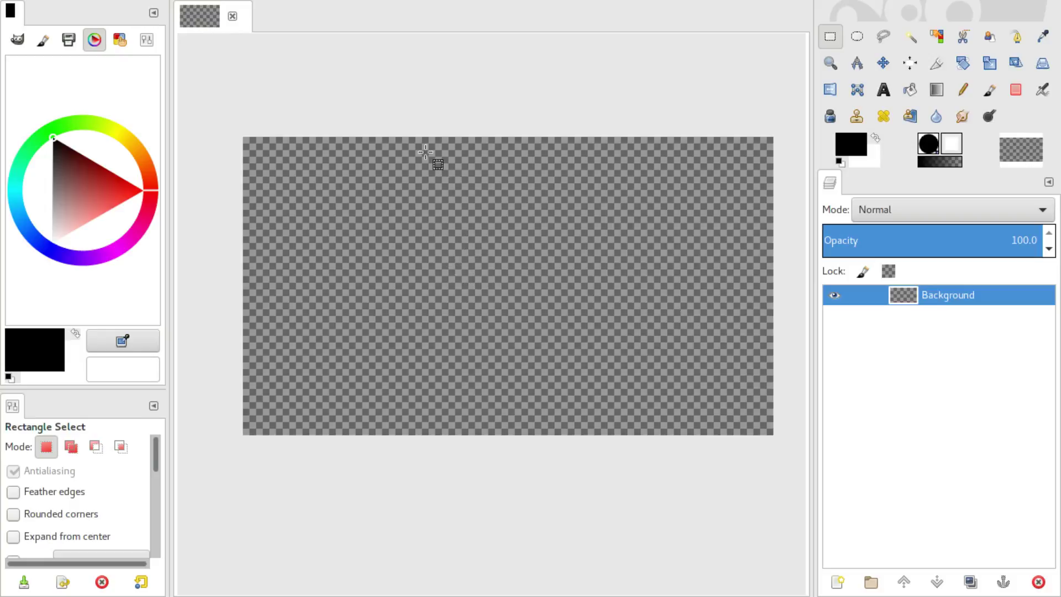
- Drag logo.png into the image as a layer and move it toward the top-left corner
key("alt+Tab")
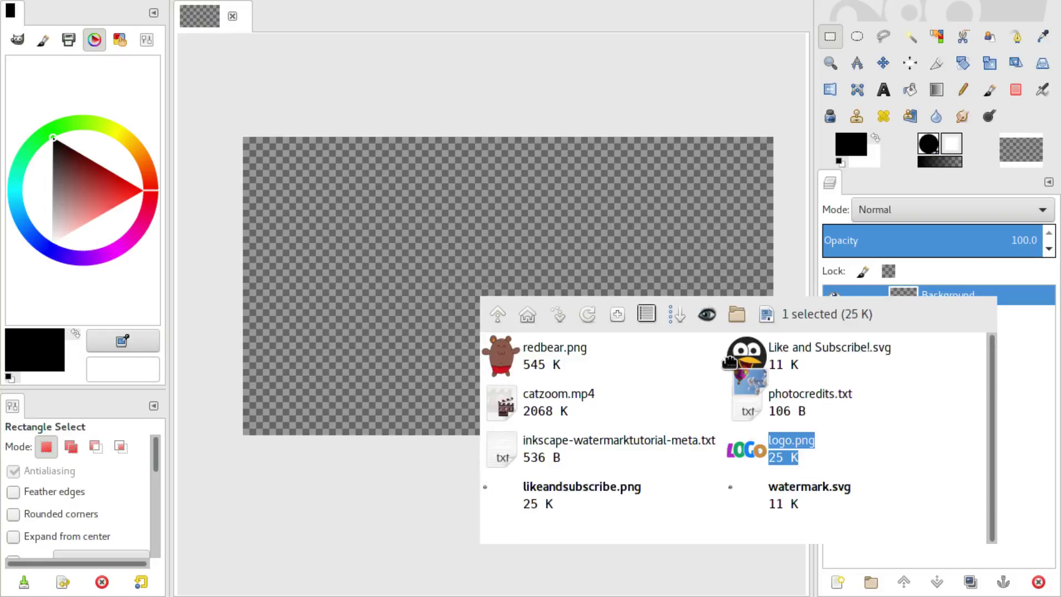
left_click_drag(730, 362, 343, 202)
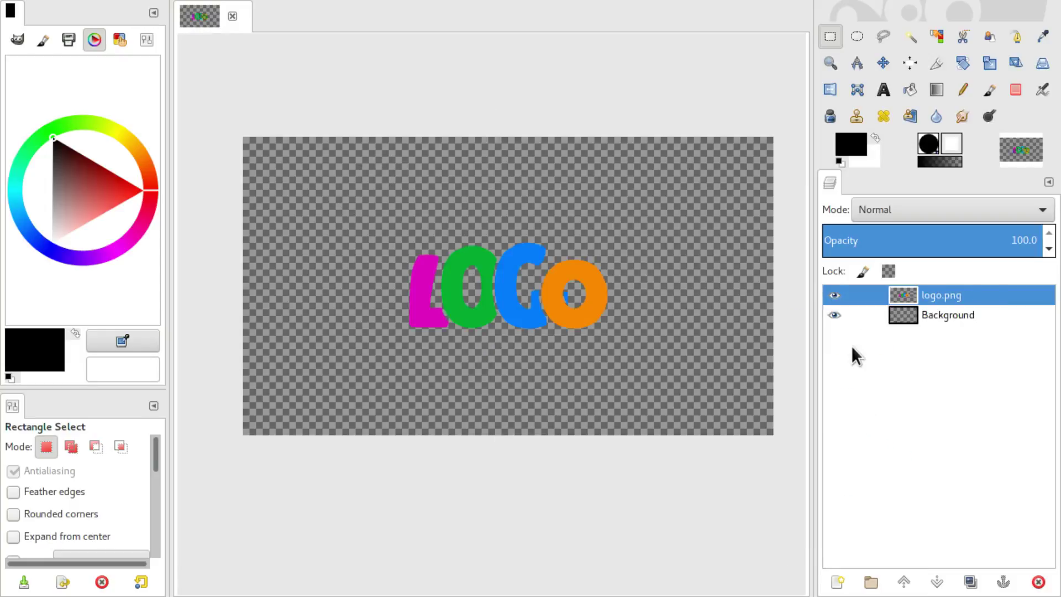
left_click(883, 62)
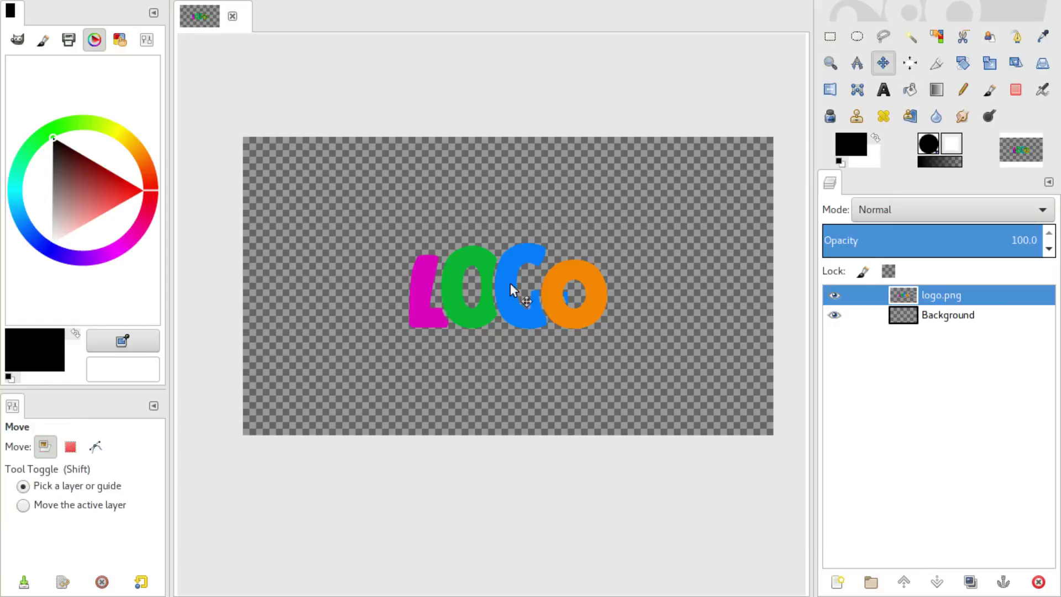
left_click_drag(512, 280, 362, 187)
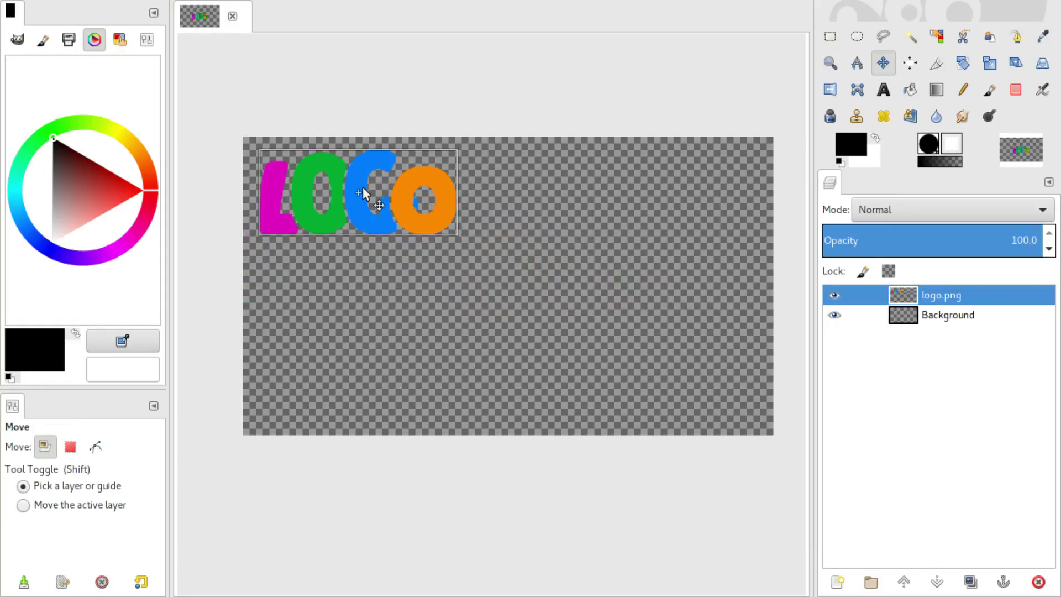
- Scale the logo layer to 268×116 and lower its opacity to about 75.6
left_click(989, 62)
left_click(394, 232)
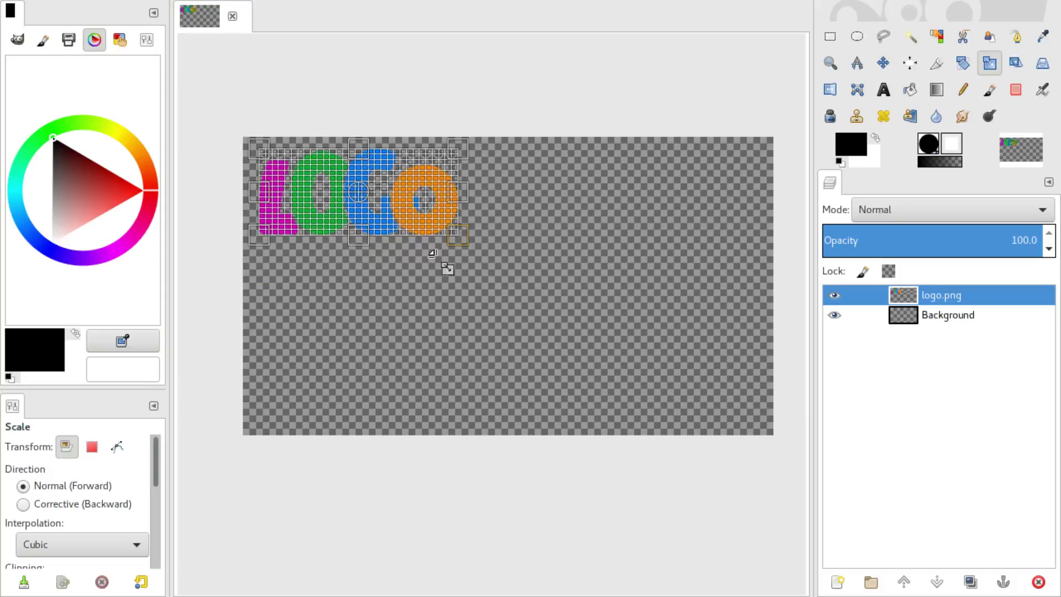
left_click_drag(458, 235, 339, 181)
left_click(720, 285)
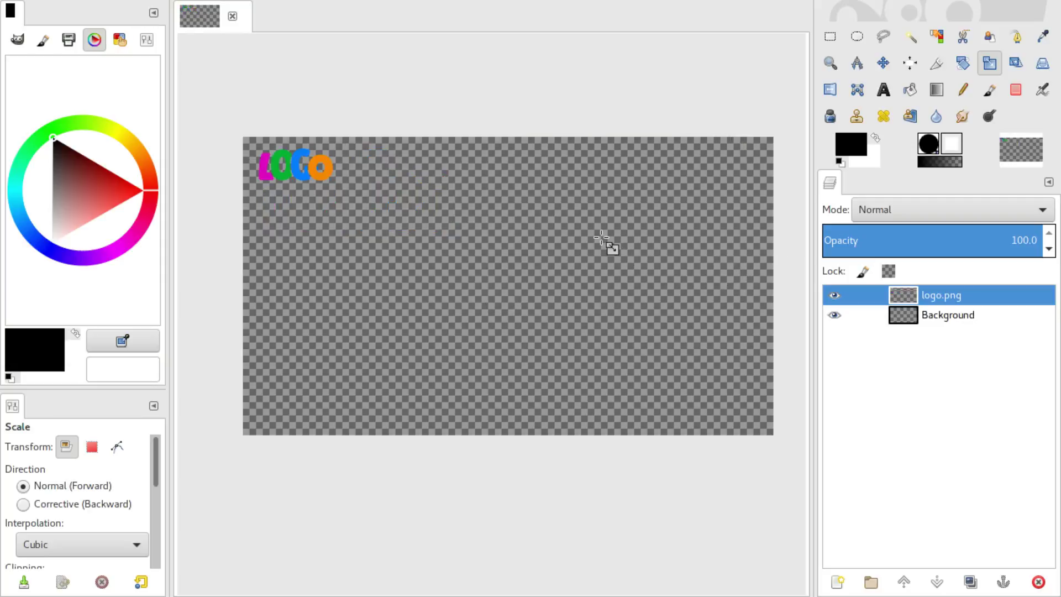
left_click(1005, 243)
left_click_drag(1005, 238, 924, 251)
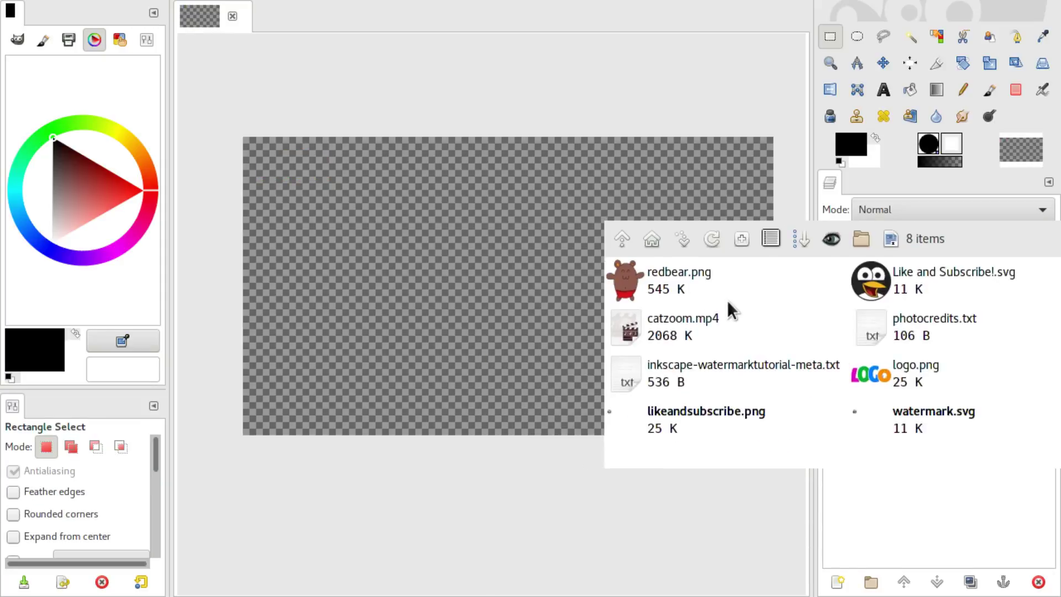
- Drag redbear.png in as a new layer and add an alpha channel to it
left_click_drag(728, 300, 497, 259)
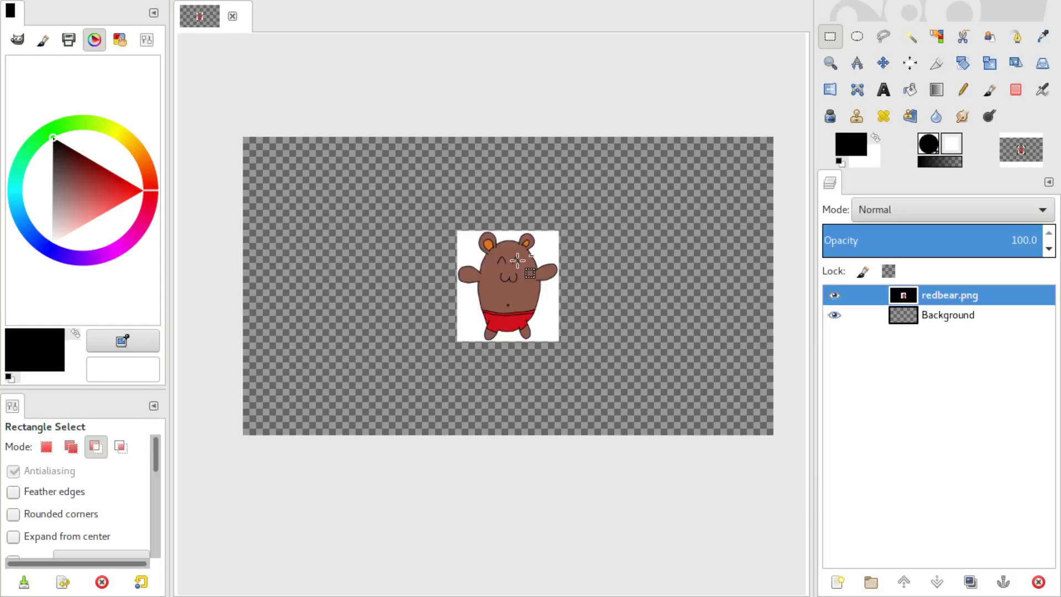
scroll(522, 267, "up", 3, "ctrl")
scroll(518, 260, "up", 2, "ctrl")
scroll(519, 260, "down", 2, "ctrl")
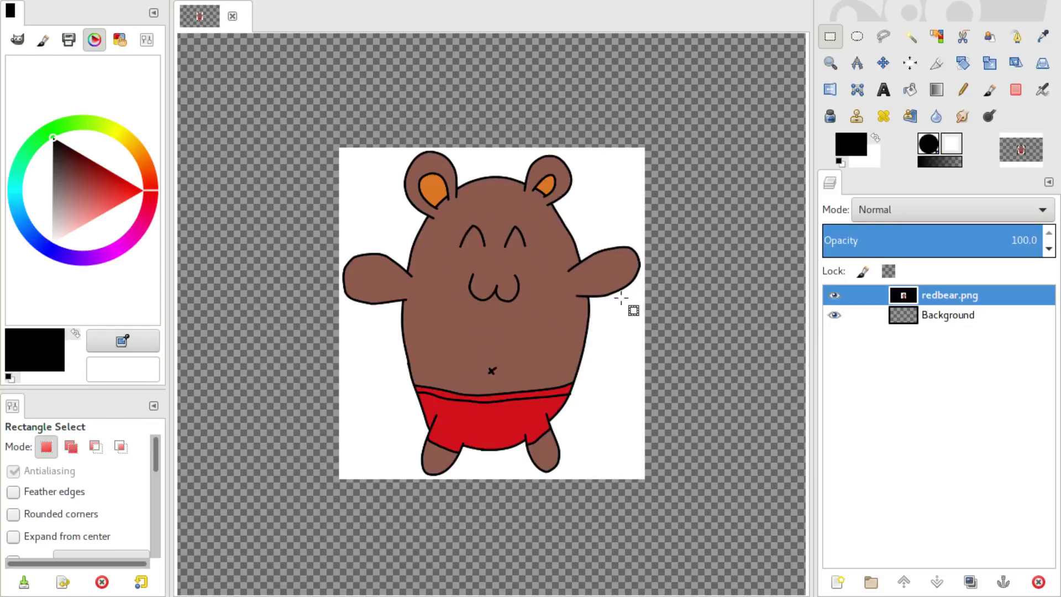
right_click(886, 294)
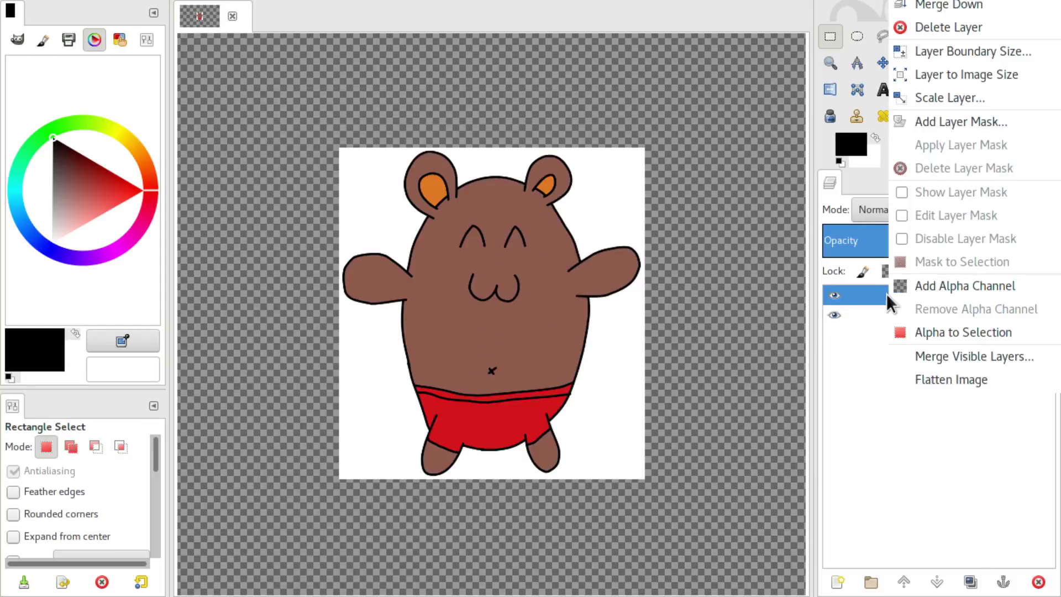
left_click(931, 285)
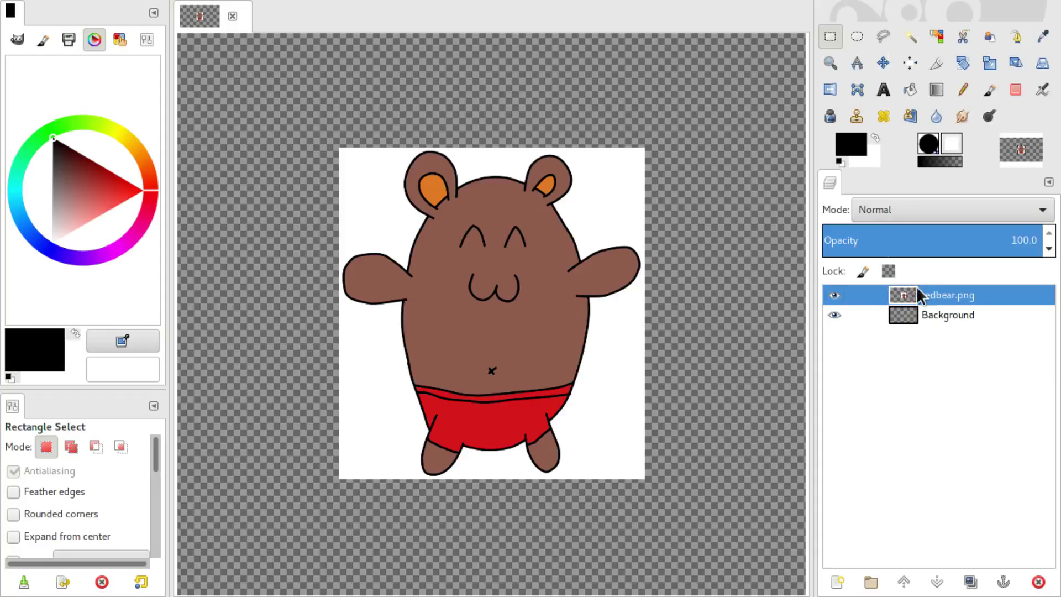
- Apply Colors > Color to Alpha to make the white around the bear transparent
right_click(269, 35)
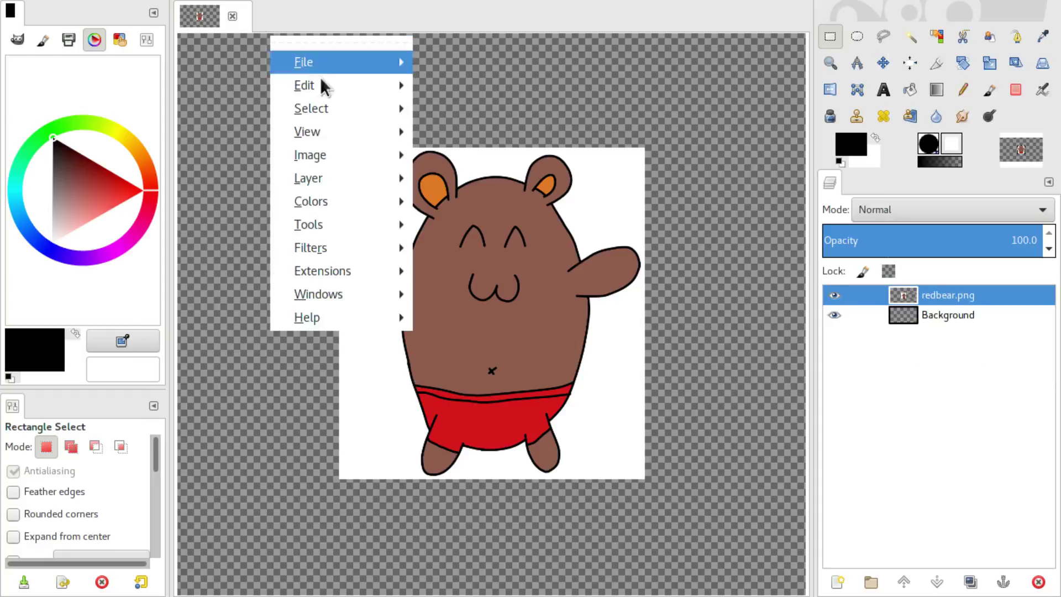
mouse_move(339, 200)
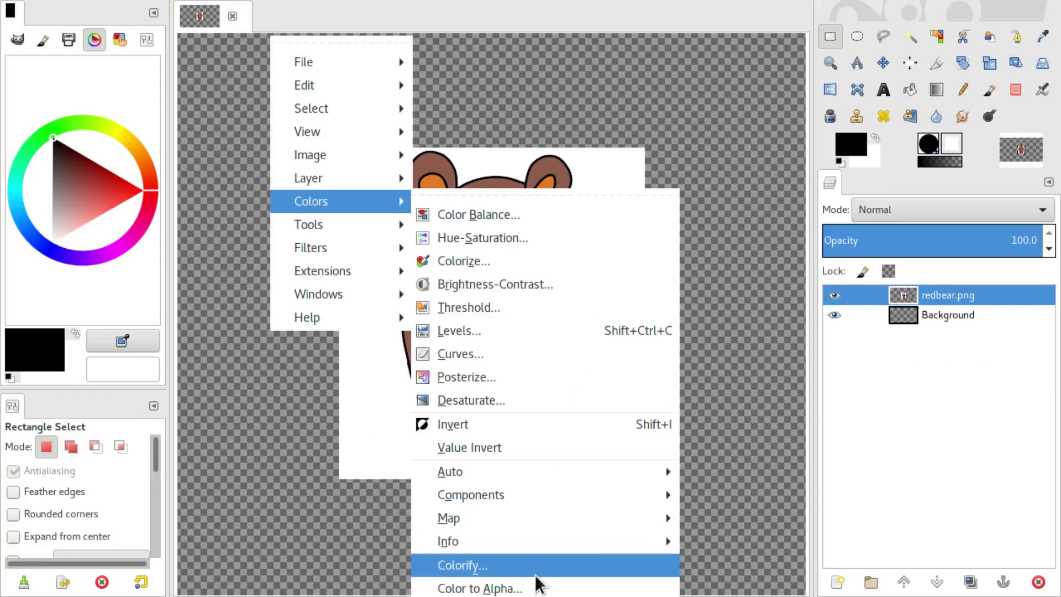
left_click(545, 591)
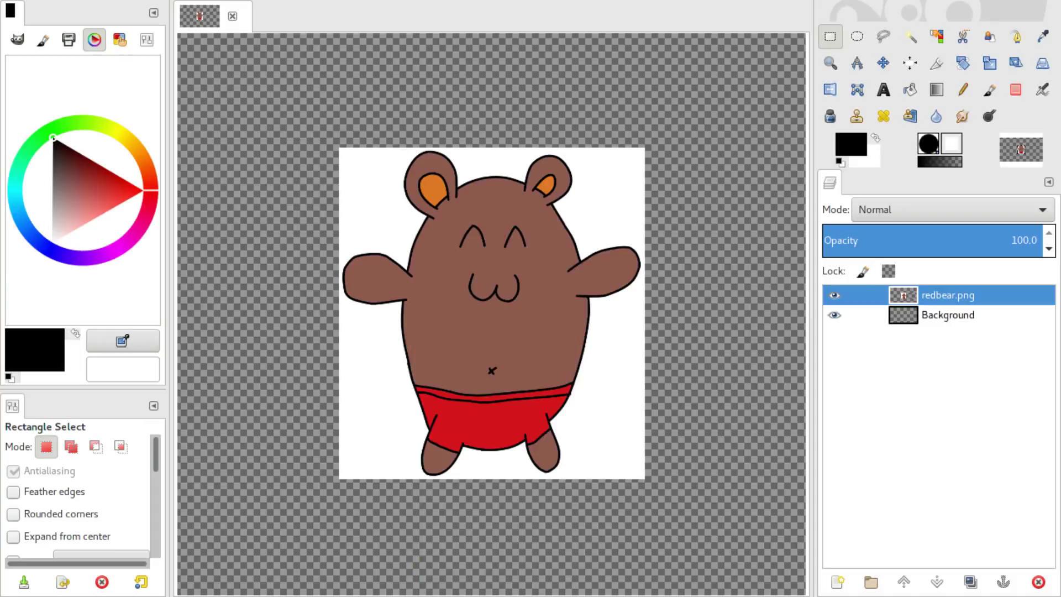
left_click_drag(442, 209, 651, 429)
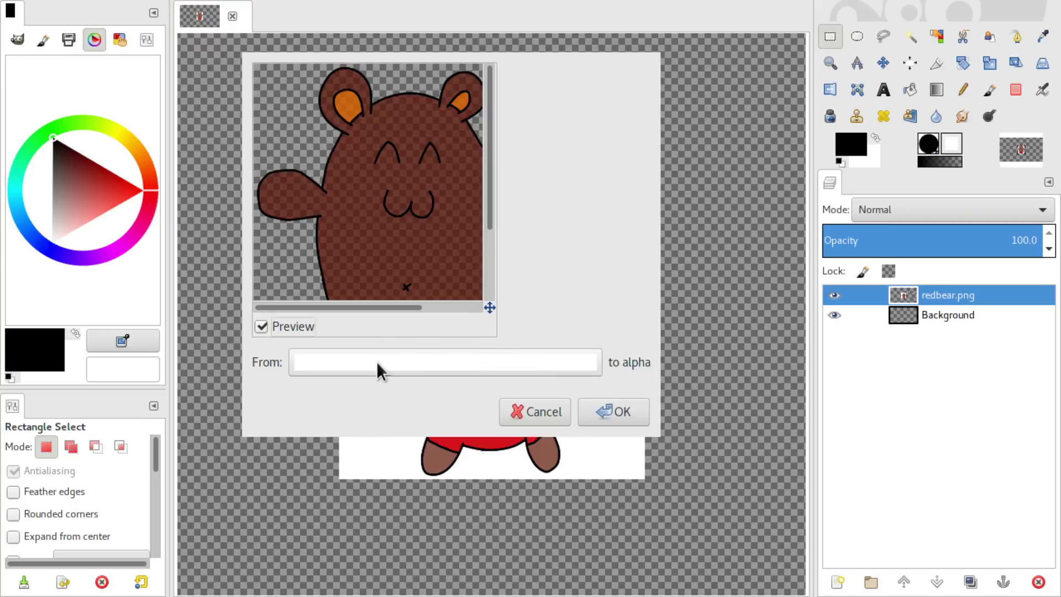
left_click(350, 360)
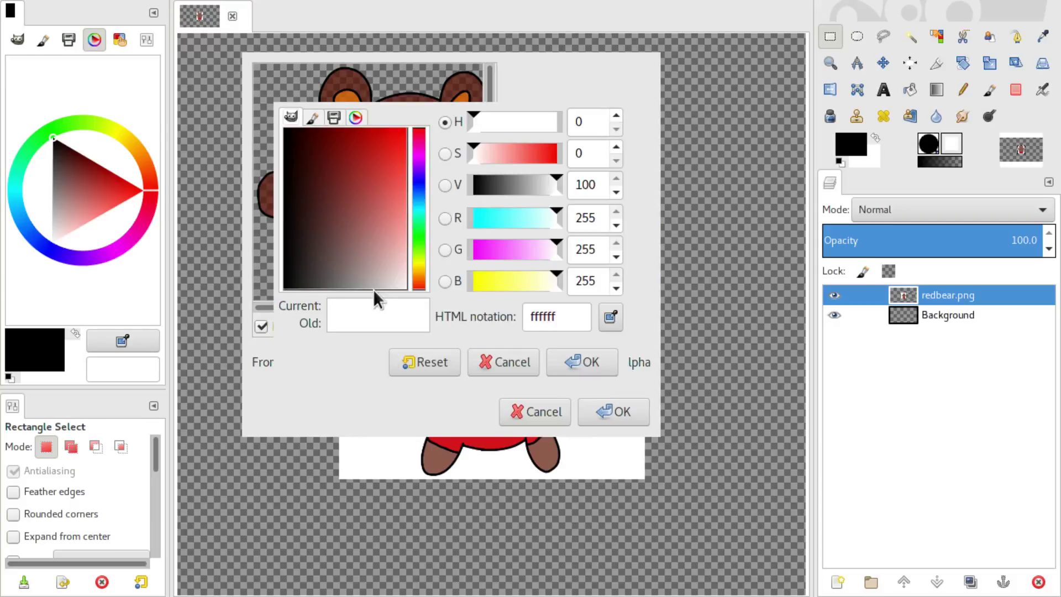
left_click(641, 413)
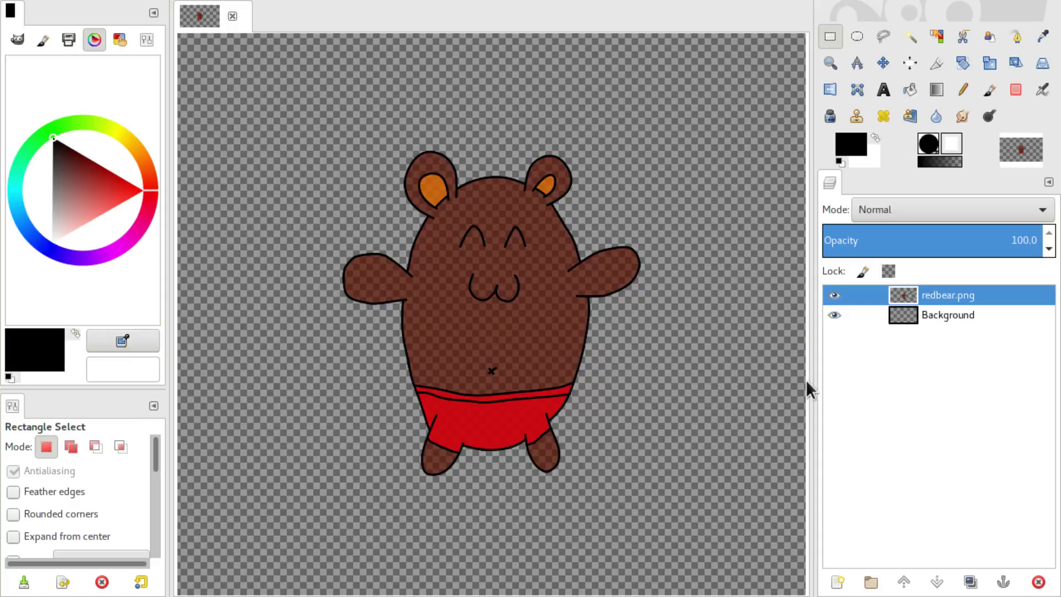
- Test a black fill on the Background layer, then undo the fill and the white removal
left_click(950, 318)
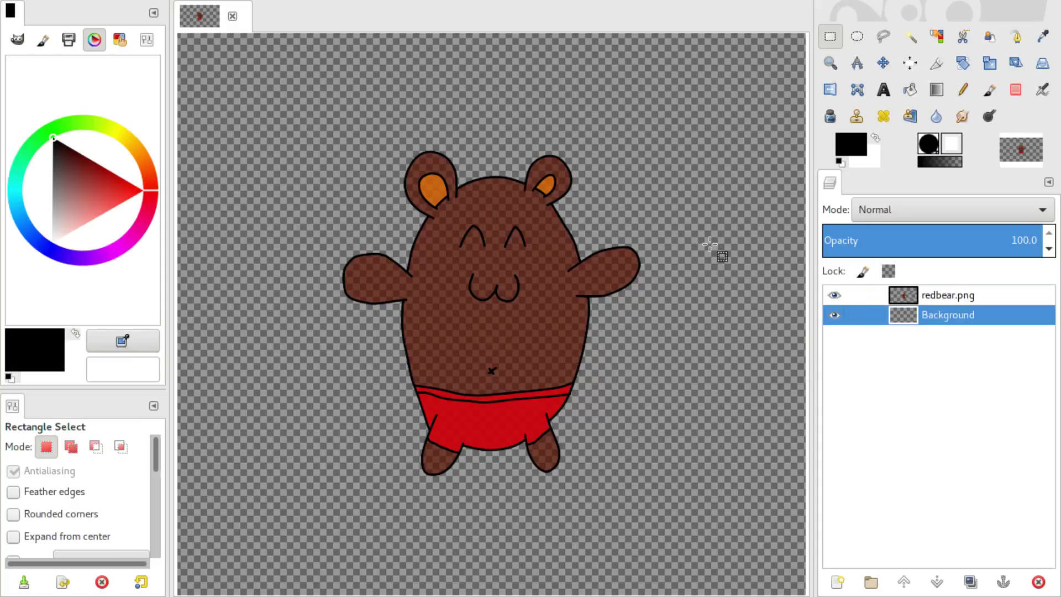
key("ctrl+comma")
key("ctrl+z")
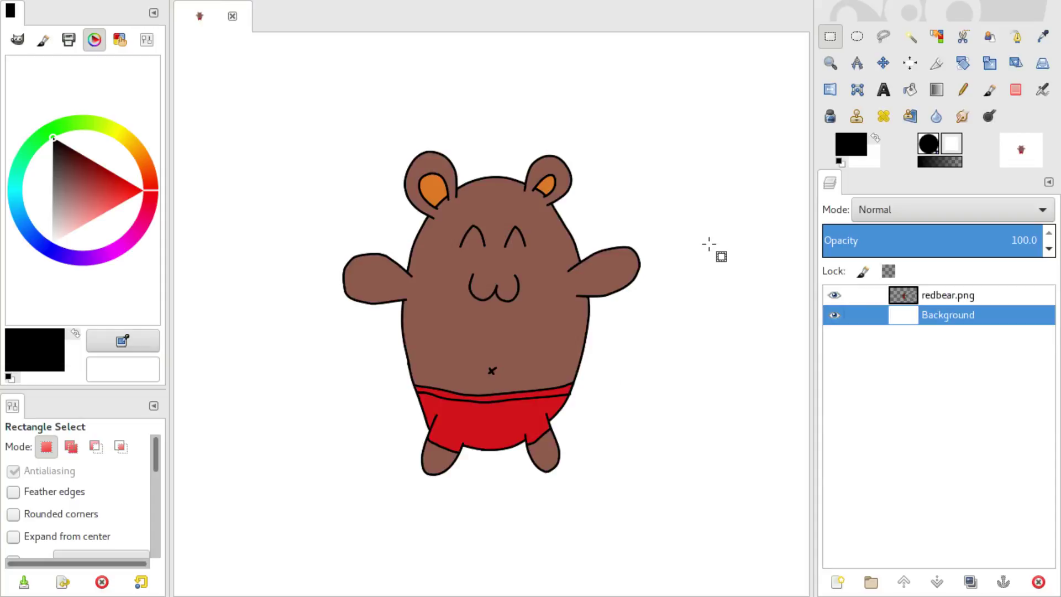
key("ctrl+y")
key("ctrl+z")
key("ctrl+y")
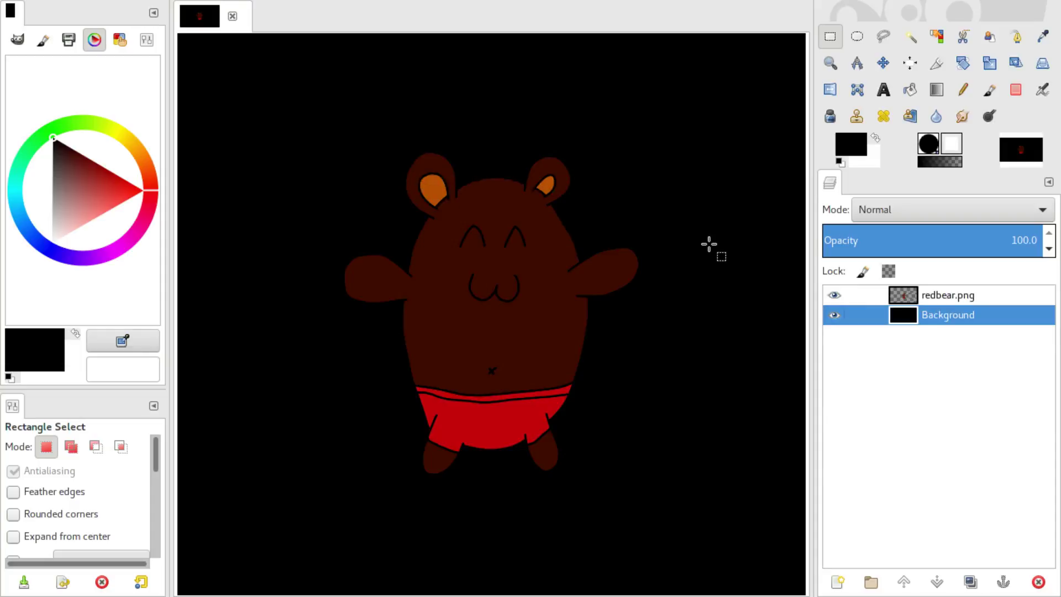
key("ctrl+z")
key("ctrl+y")
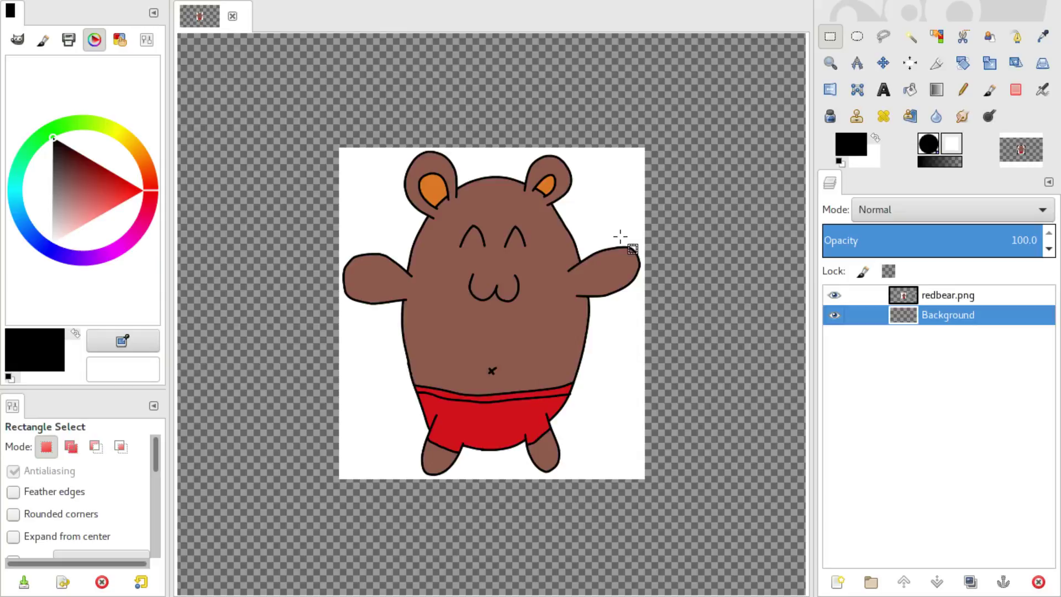
- Select the white around the bear by colour on the redbear.png layer, delete it, and deselect
left_click(915, 37)
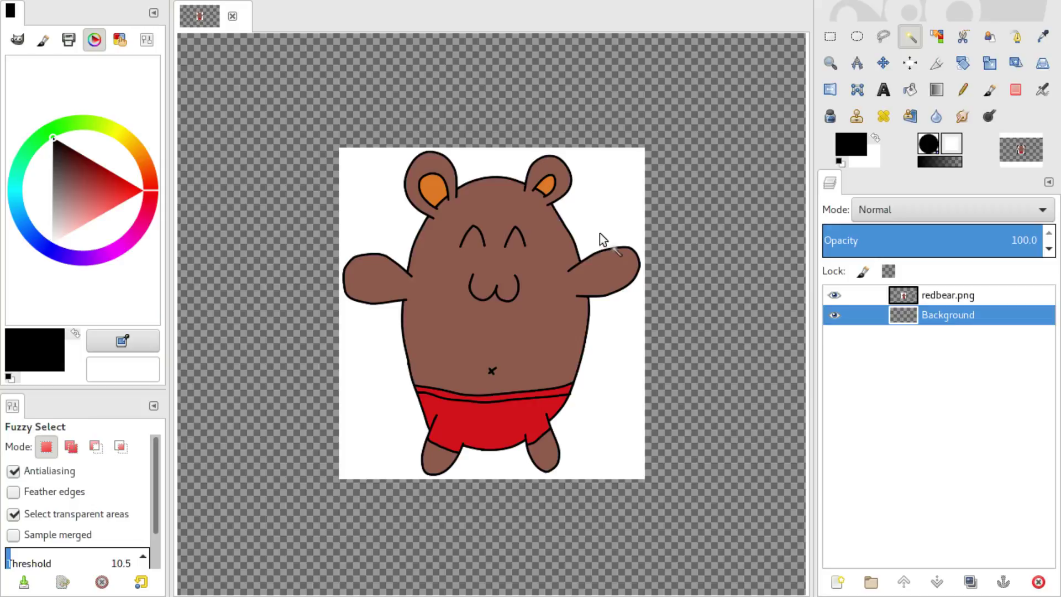
left_click(971, 296)
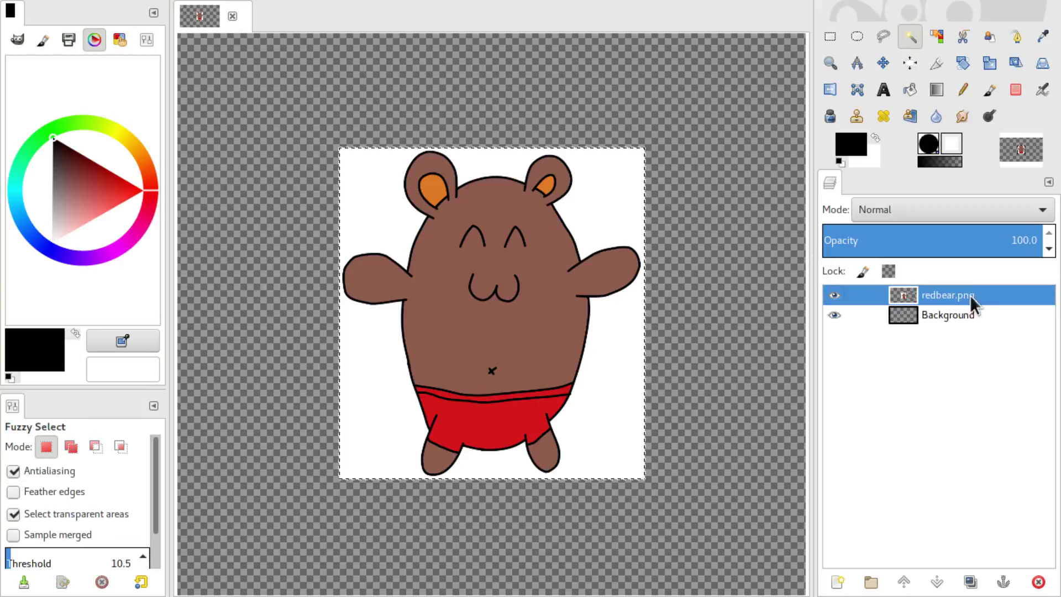
left_click(578, 198)
key("Delete")
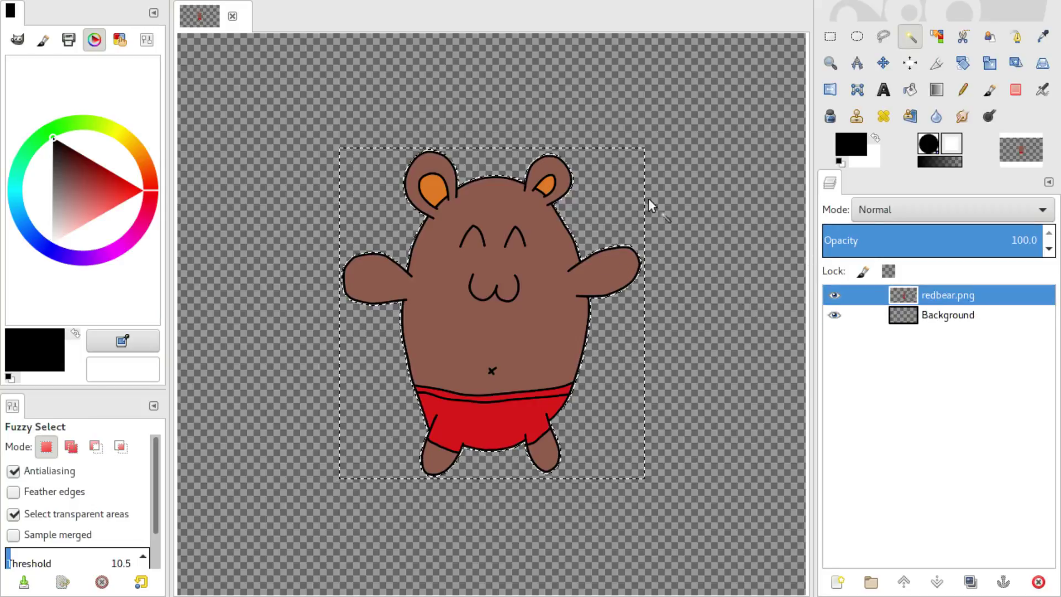
key("ctrl+shift+a")
key("r")
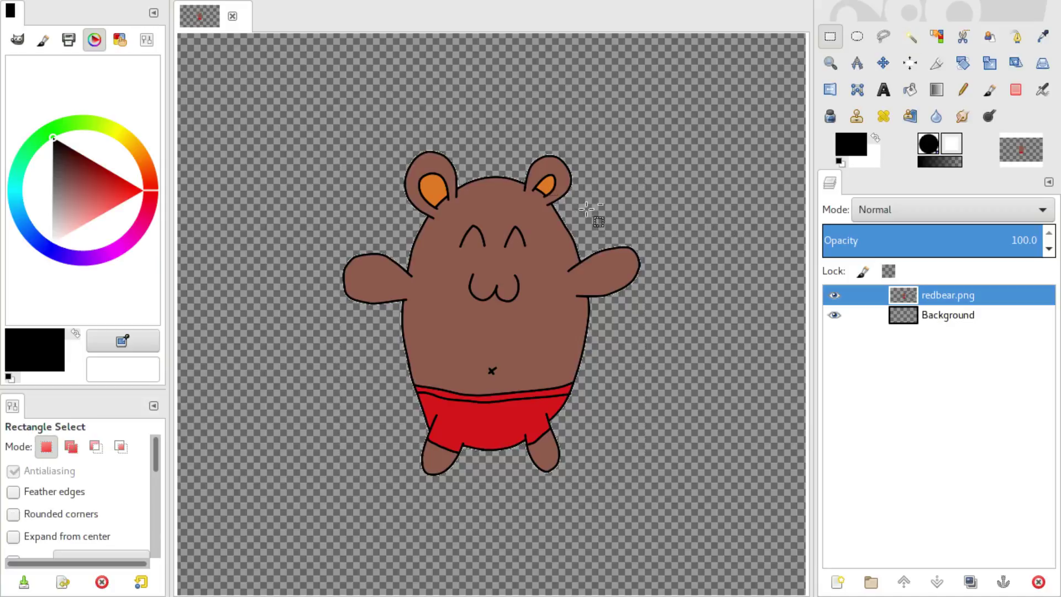
- Fill the Background layer black to inspect the bear's edges, then undo back to the white surround
scroll(587, 209, "up", 6)
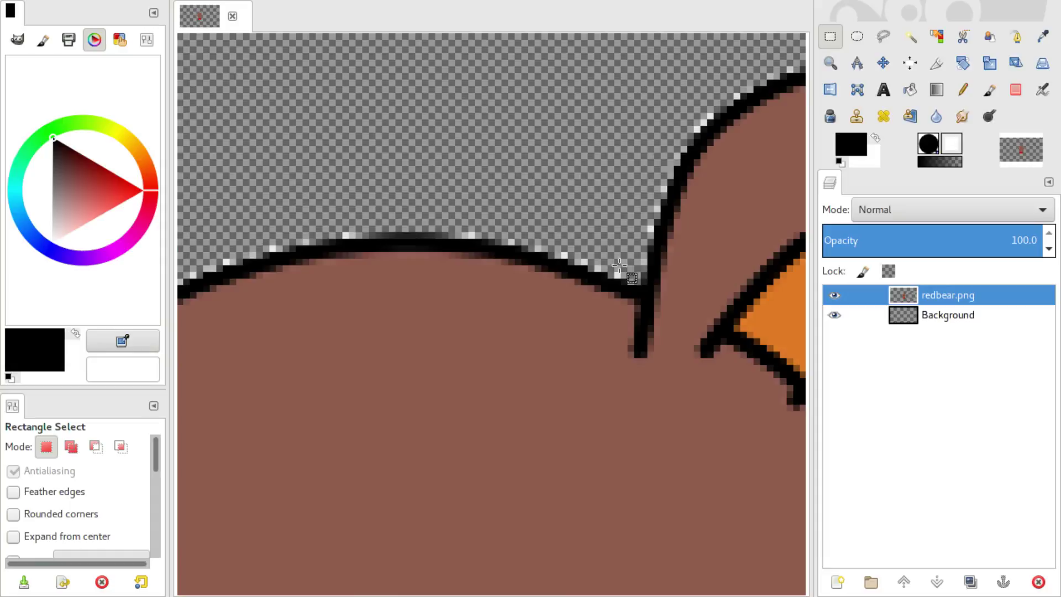
scroll(701, 300, "down", 6)
left_click(950, 314)
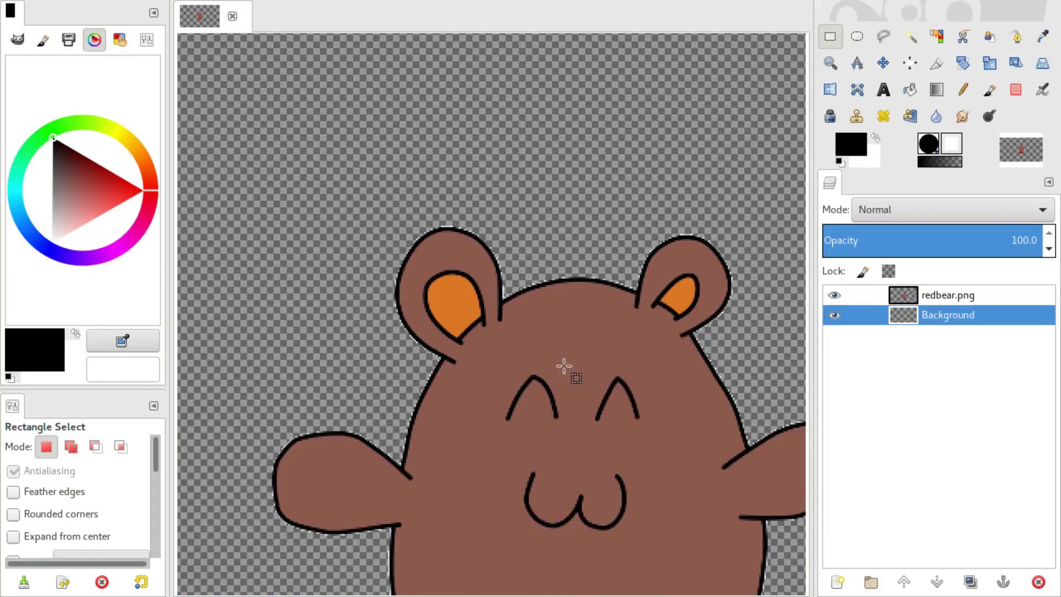
key("ctrl+comma")
key("ctrl")
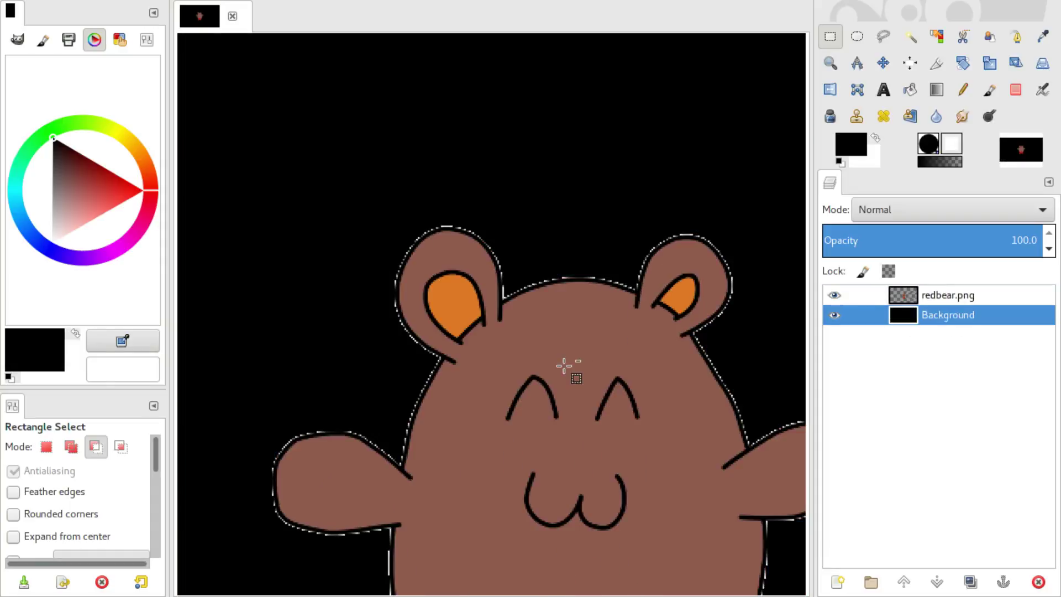
key("ctrl")
key("ctrl+z")
key("ctrl+z")
key("ctrl+z")
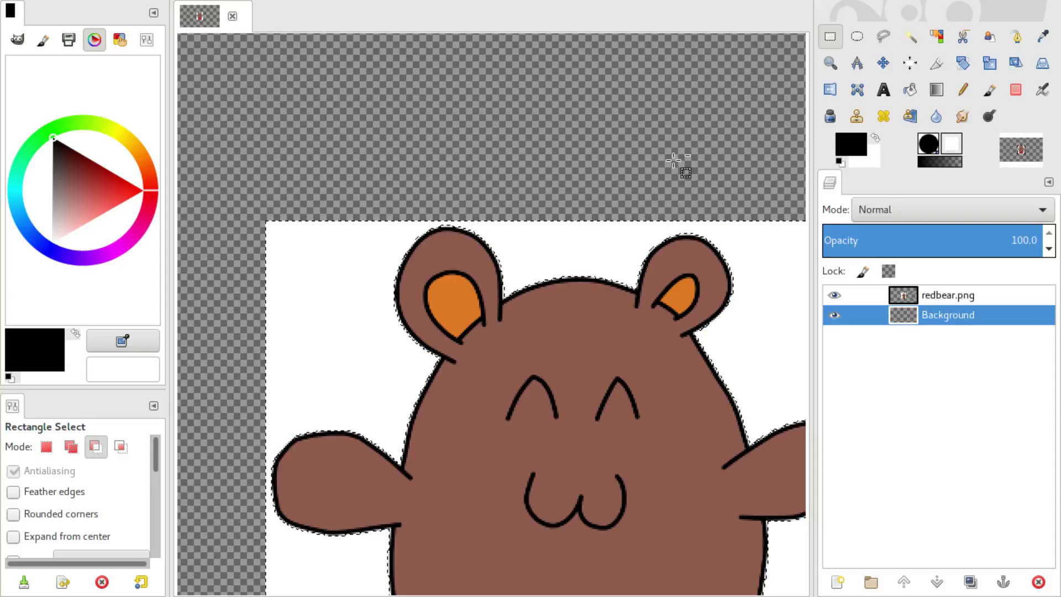
left_click(910, 37)
key("minus")
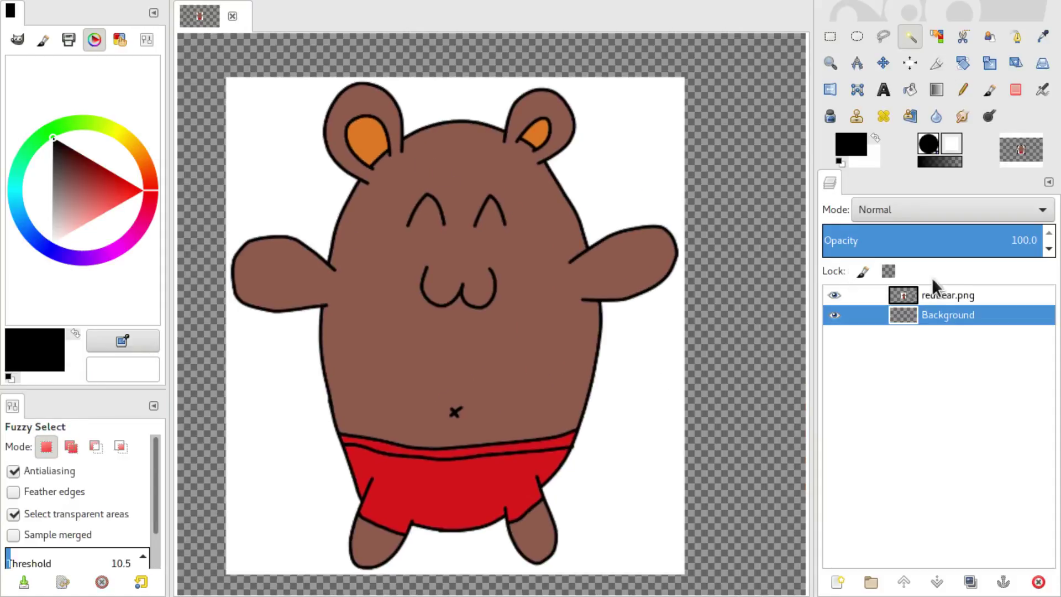
left_click(940, 294)
left_click(622, 166)
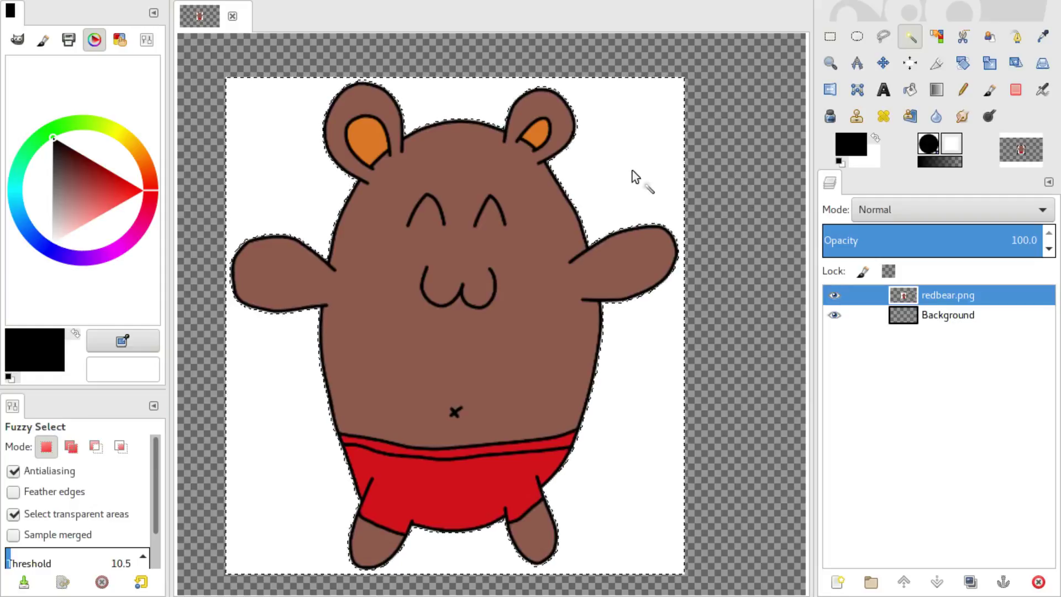
key("r")
right_click(631, 169)
mouse_move(722, 243)
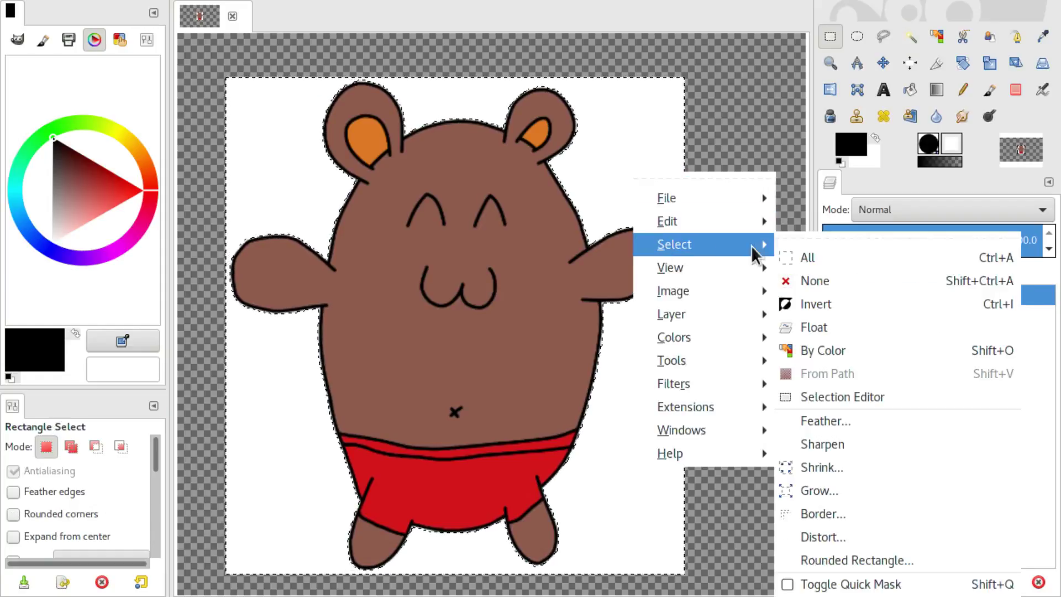
left_click(858, 479)
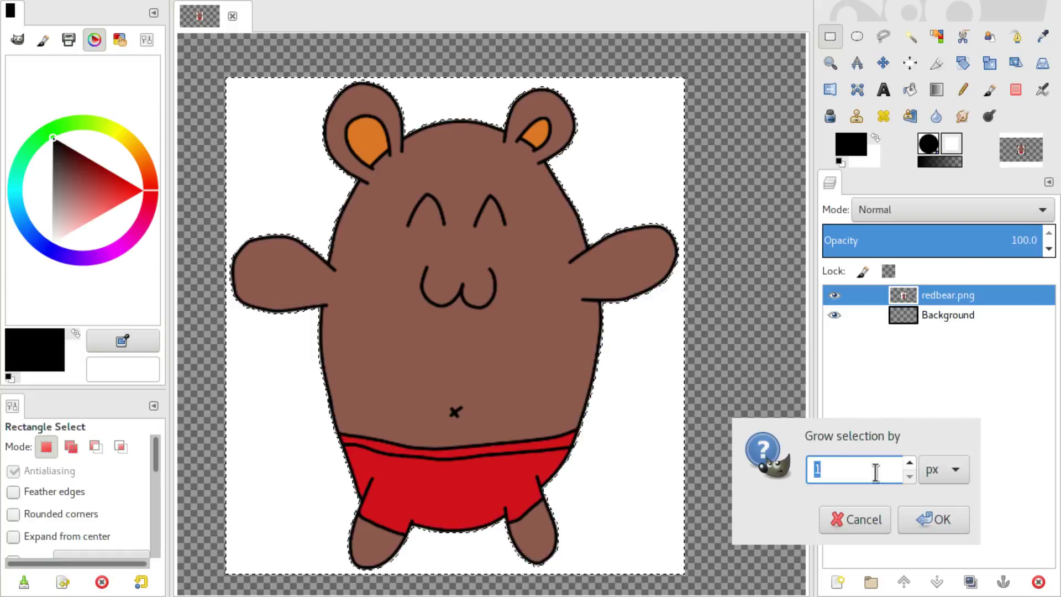
type("2")
left_click(937, 519)
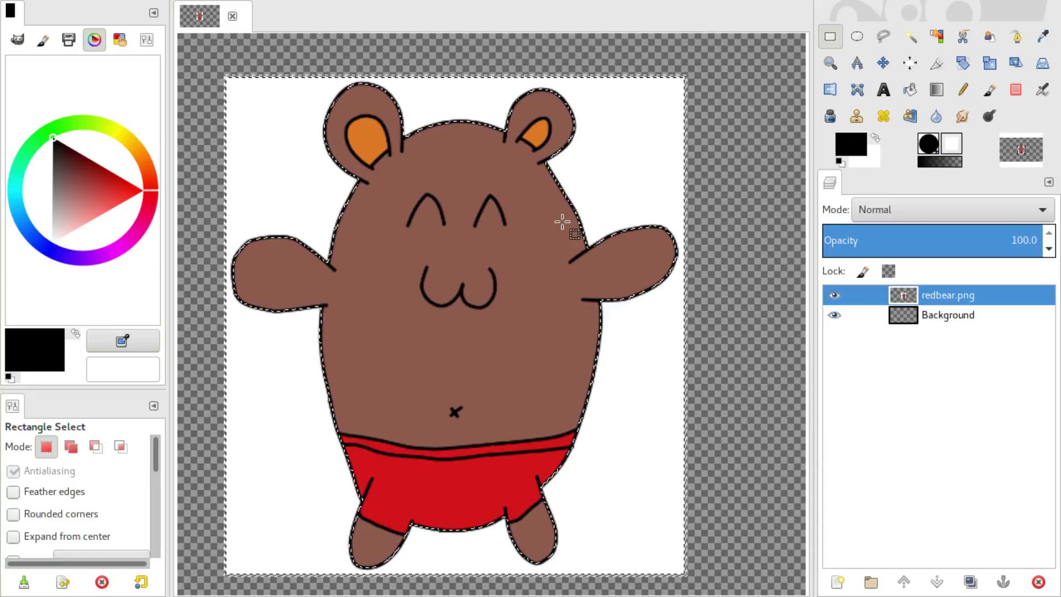
right_click(303, 36)
mouse_move(387, 199)
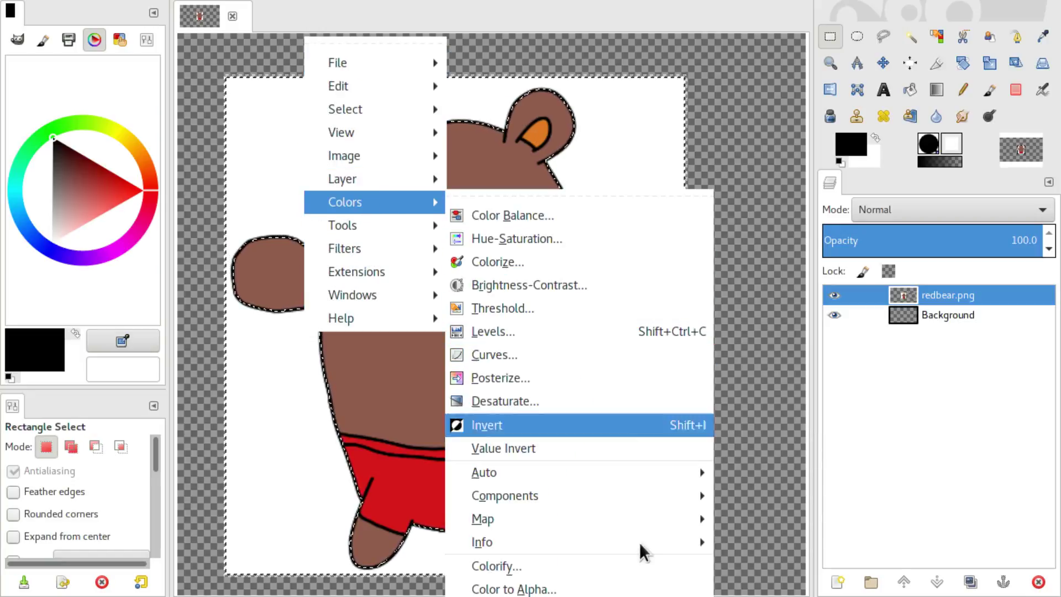
left_click(621, 587)
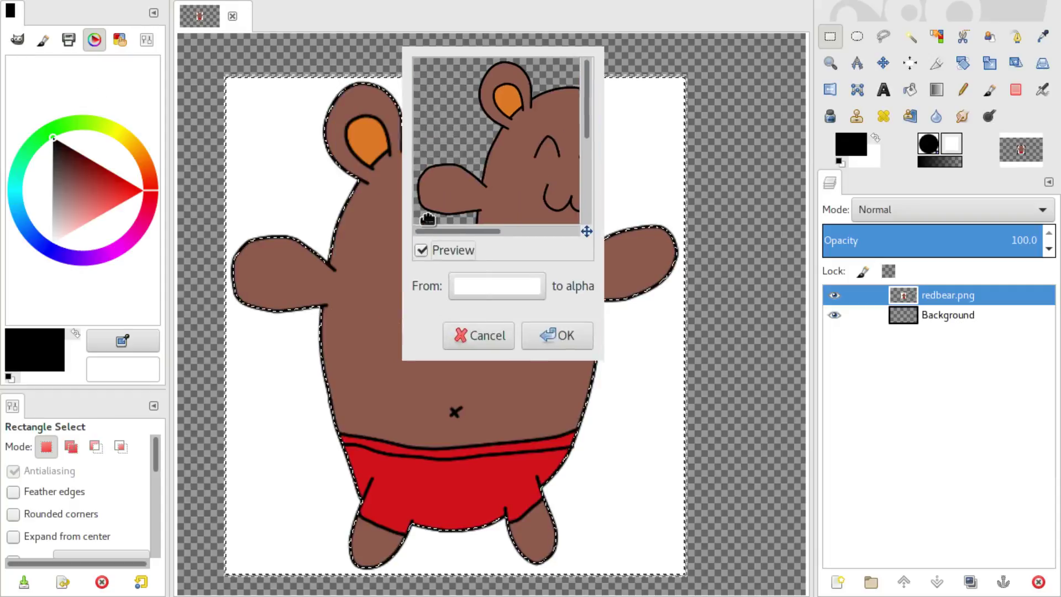
left_click(523, 334)
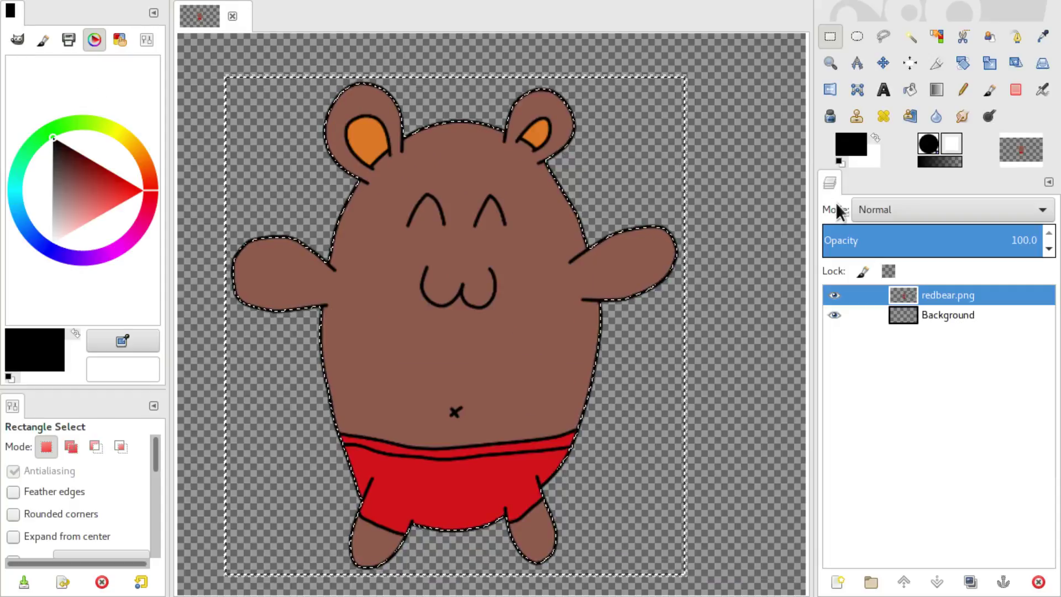
left_click(930, 326)
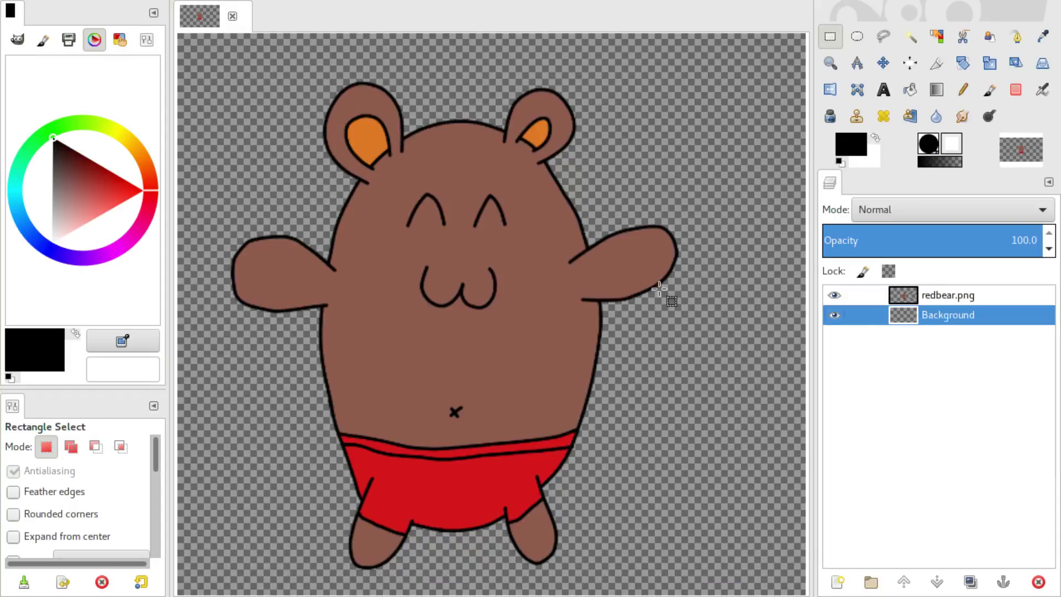
key("ctrl+comma")
key("ctrl+period")
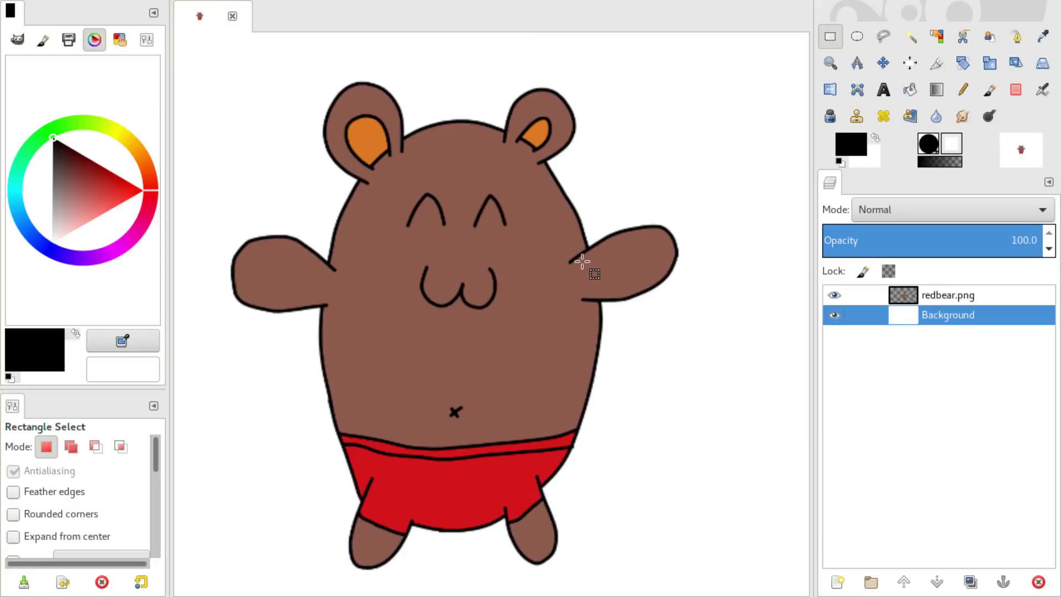
key("ctrl+comma")
- Start a Free Select outline at the bear's armpit and trace up the left side of the head
key("Delete")
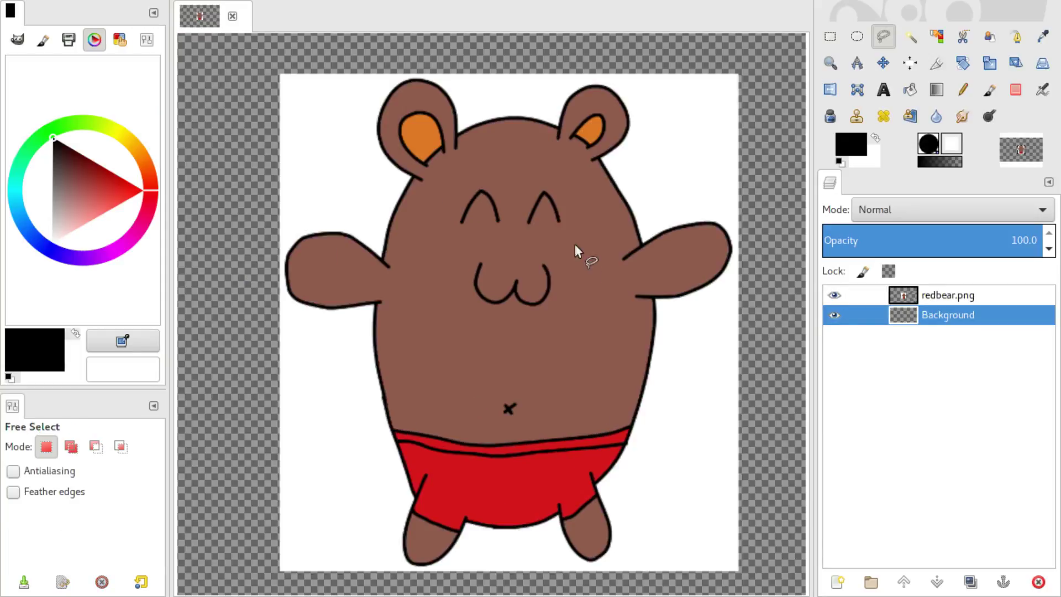
scroll(719, 145, "up", 2)
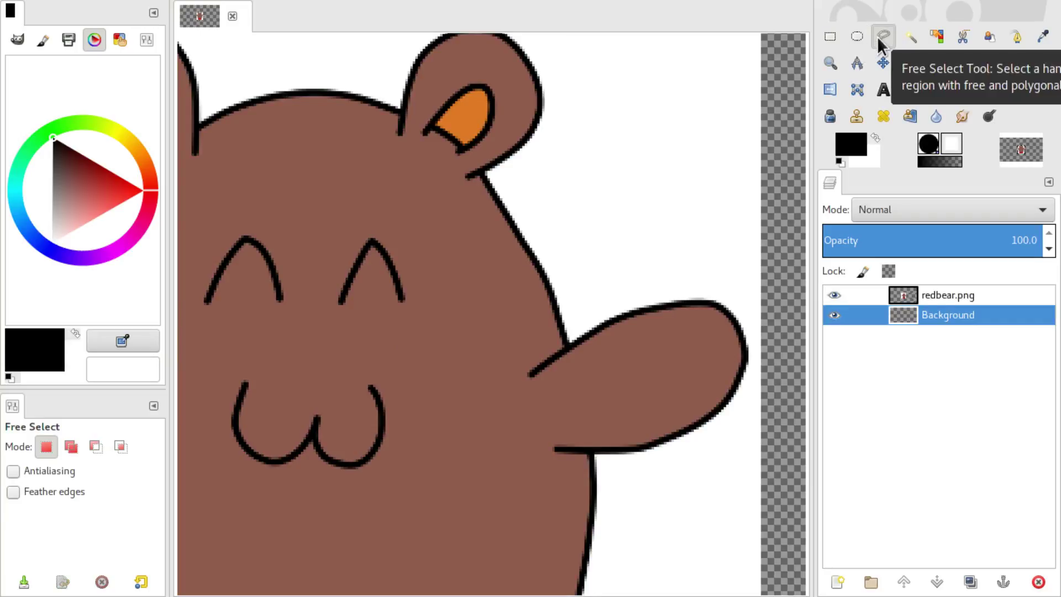
scroll(580, 299, "up", 3)
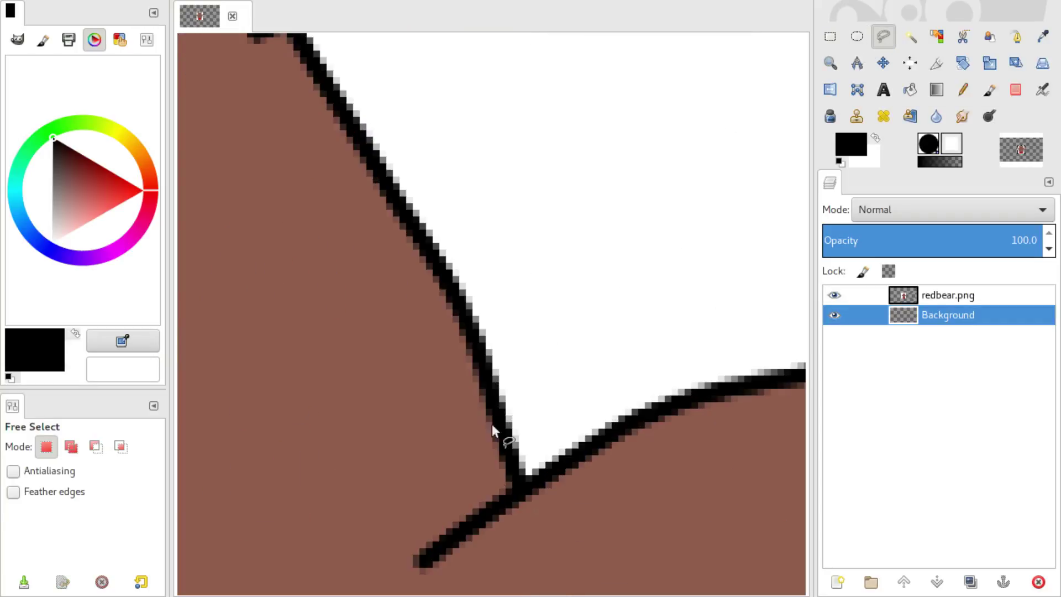
left_click(526, 477)
left_click(469, 314)
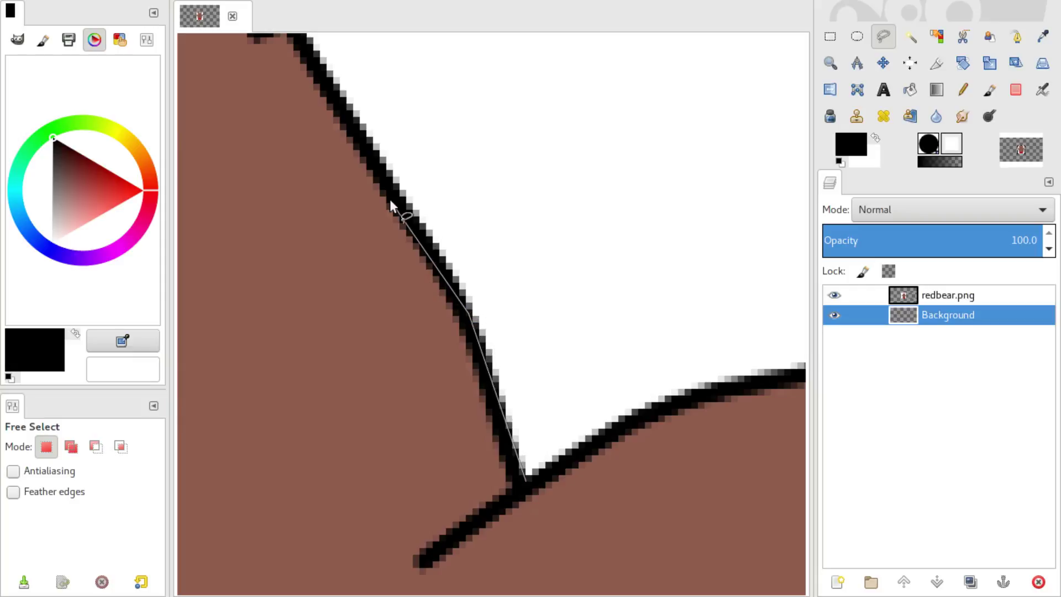
left_click(354, 116)
key("space")
key("space")
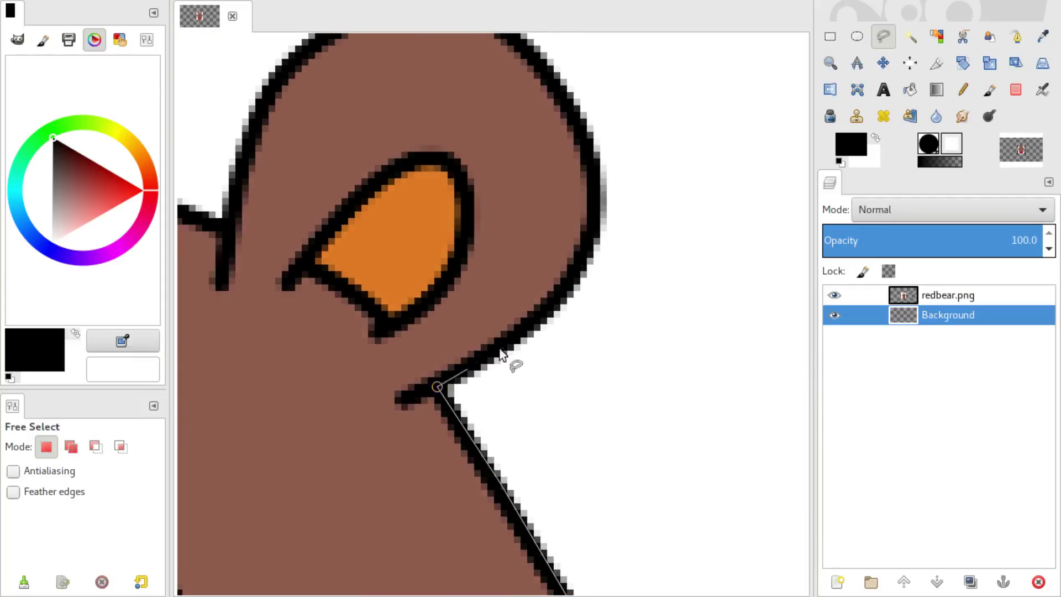
- Continue the outline up the right side of the head and around the ear
left_click(532, 330)
left_click(584, 236)
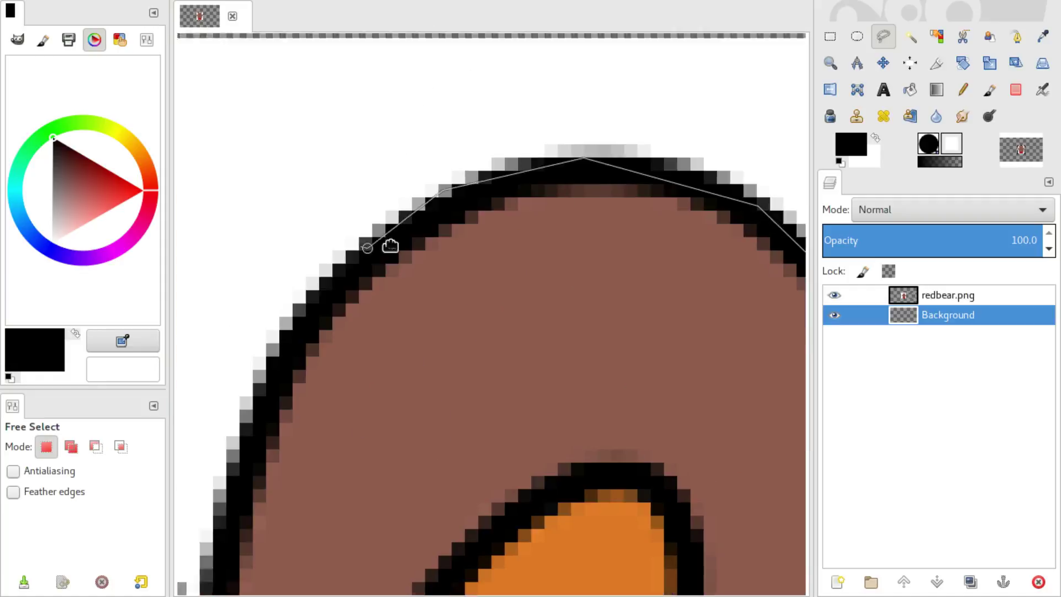
key("space")
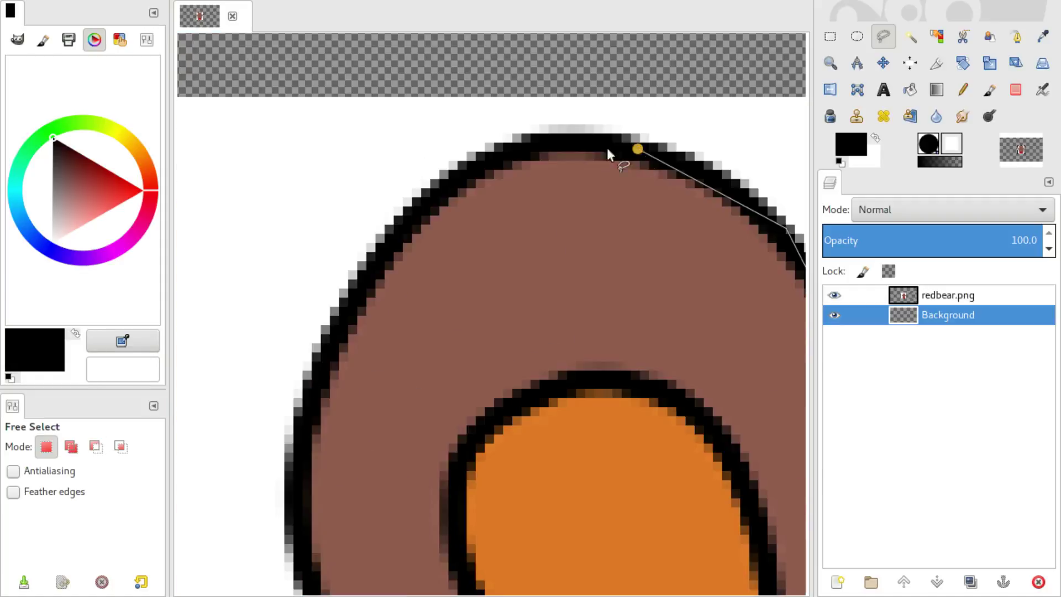
scroll(353, 342, "down", 3)
scroll(573, 225, "up", 2)
scroll(753, 362, "down", 5)
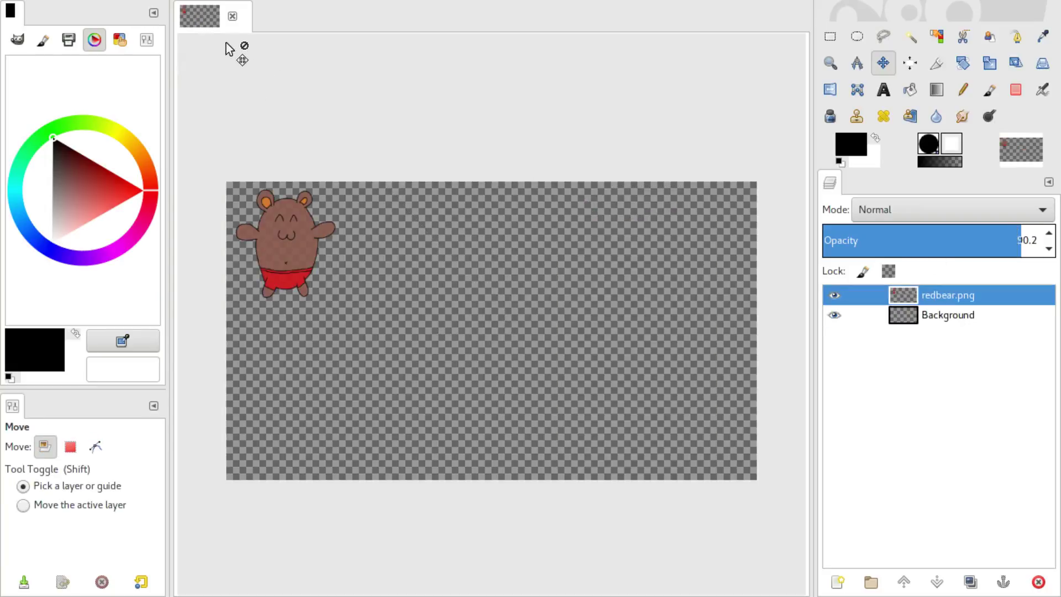
- Bring up GIMP's Export Image As dialog from the canvas image menu
right_click(227, 42)
mouse_move(271, 64)
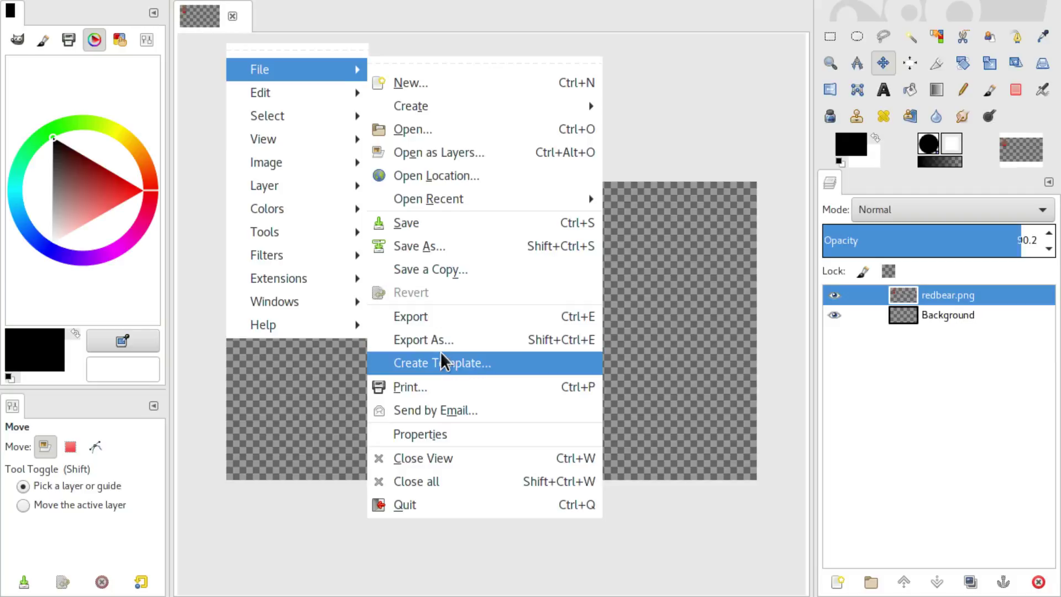
left_click(444, 340)
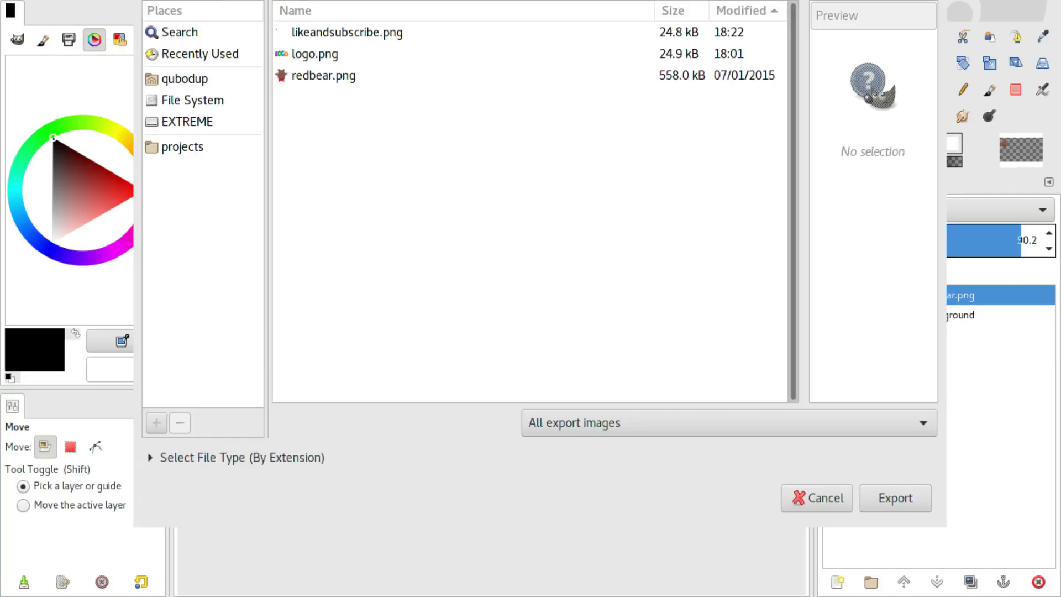